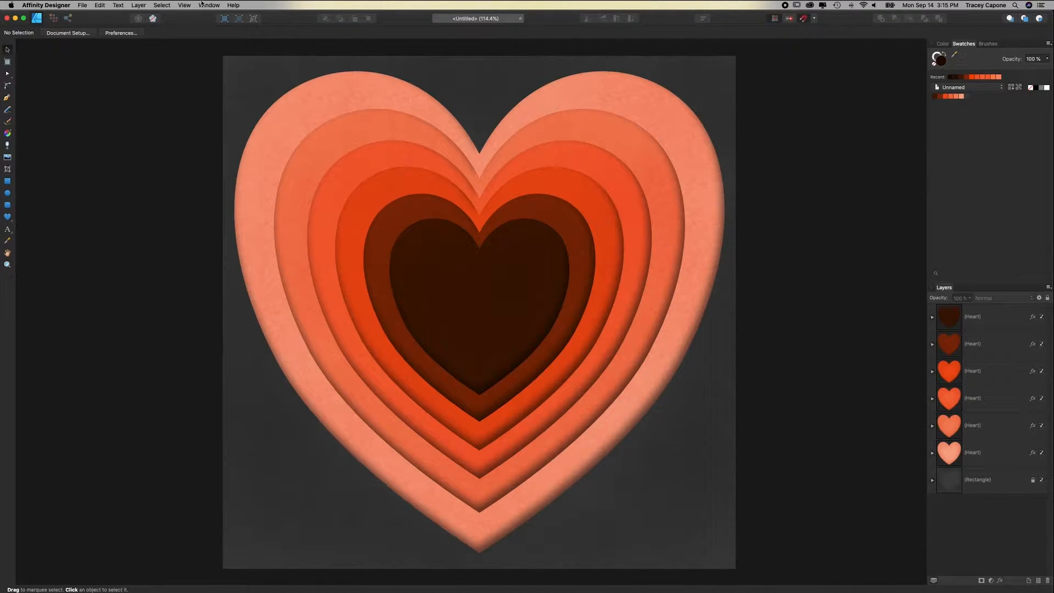
Step: Create a new 10 × 10 in document at 300 DPI with RGB/8 color format and the sRGB IEC61966-2.1 profile
click(85, 6)
click(88, 15)
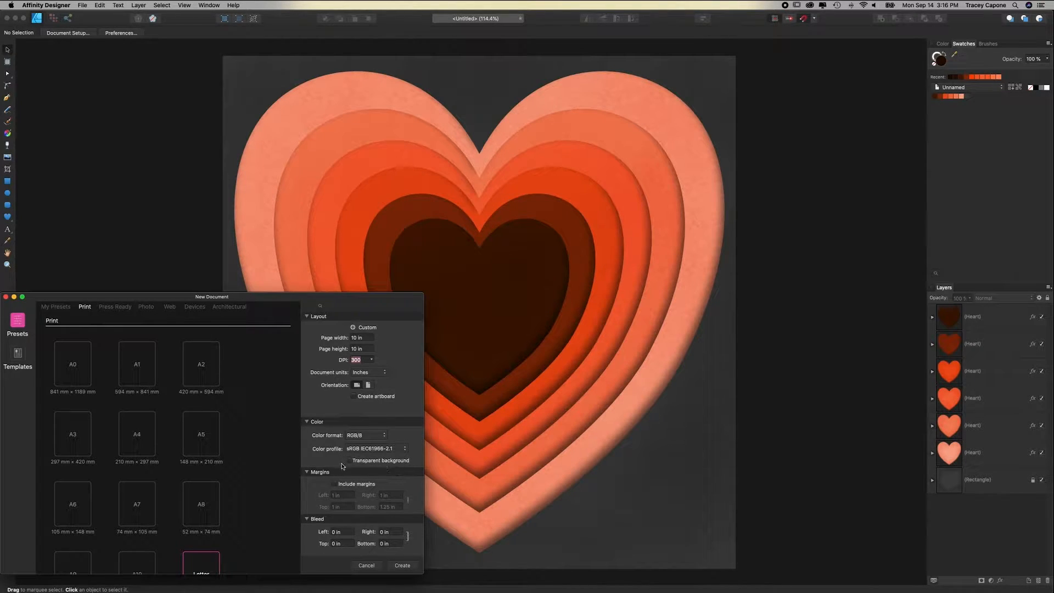
click(403, 564)
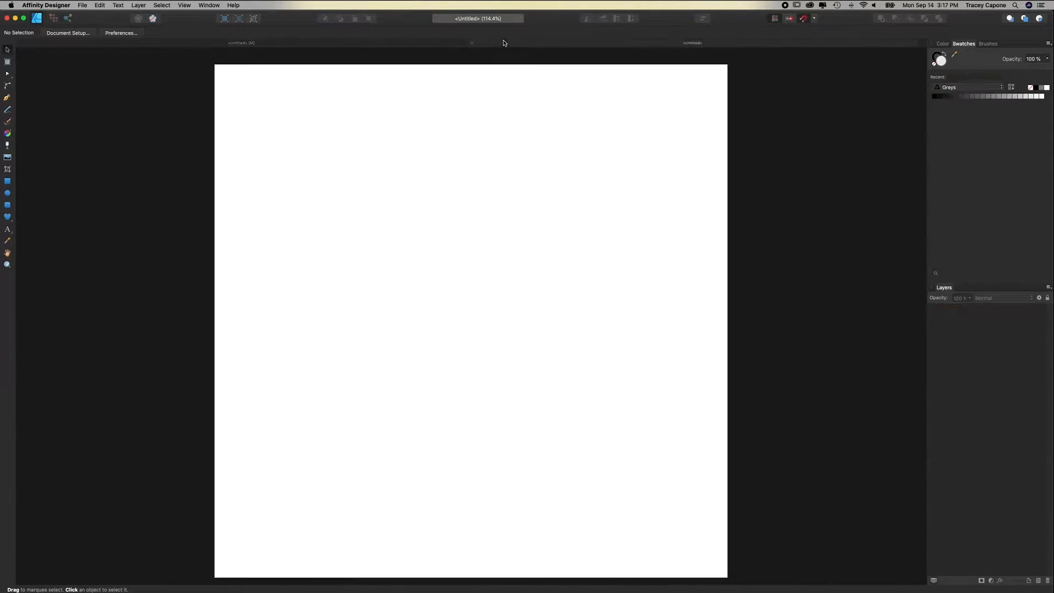
click(503, 42)
click(186, 5)
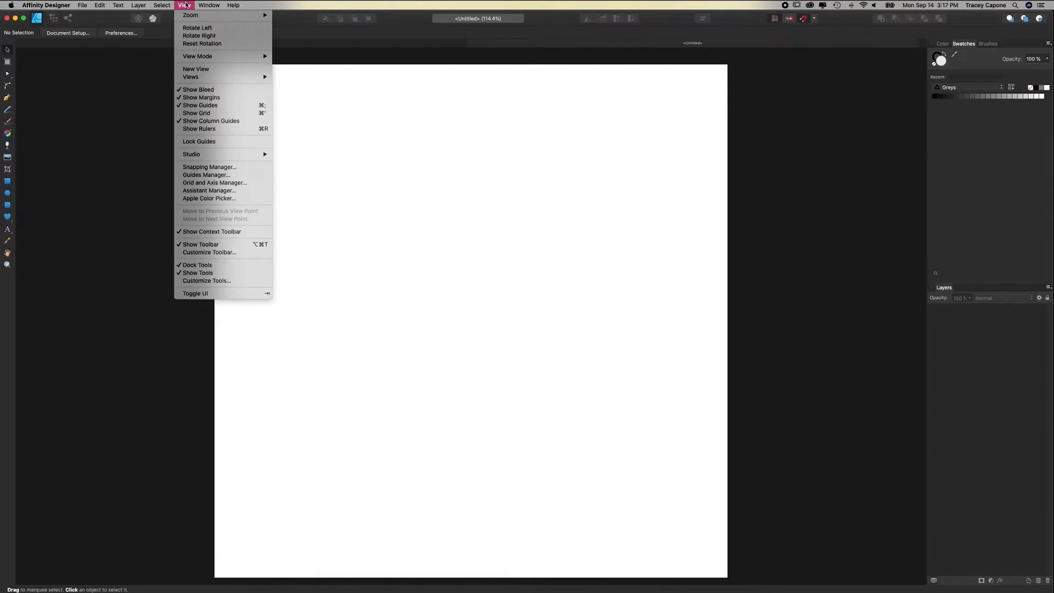
mouse_move(193, 156)
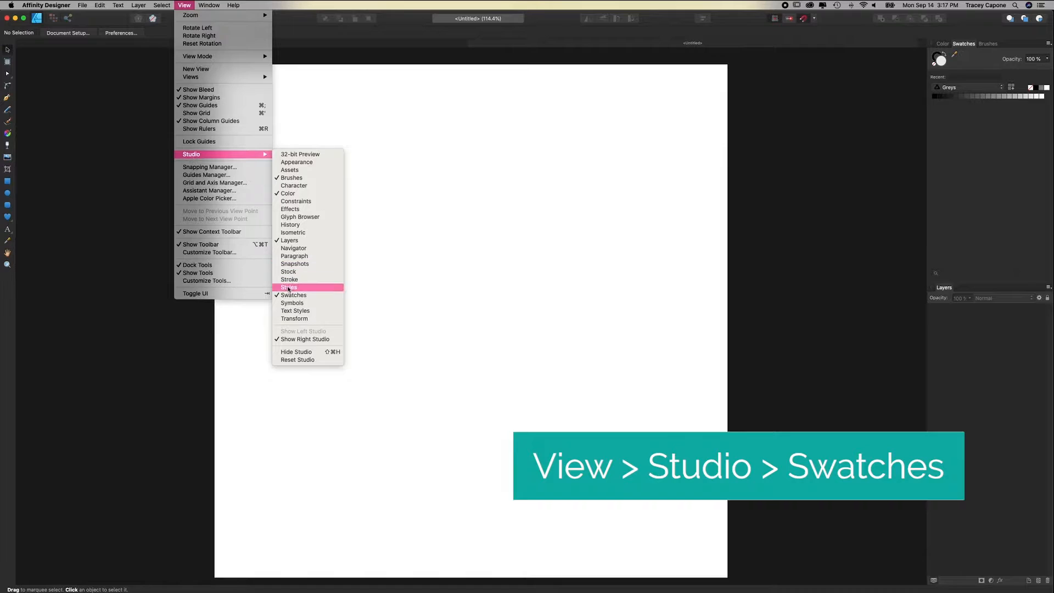
click(982, 129)
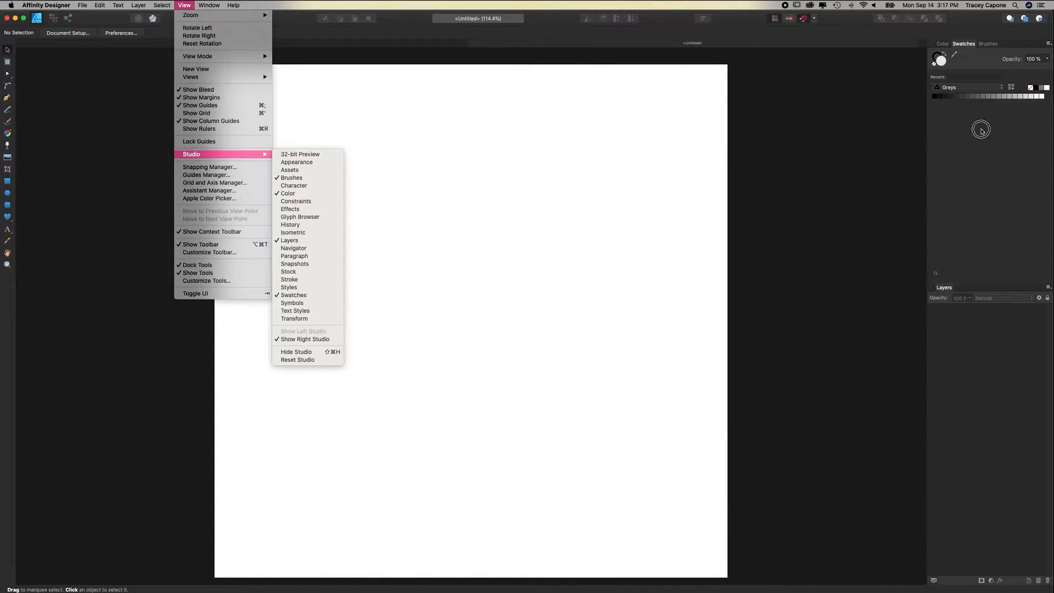
Step: Import Paper Cut Out Palette AD Desktop.afpalette as a document palette
click(1048, 44)
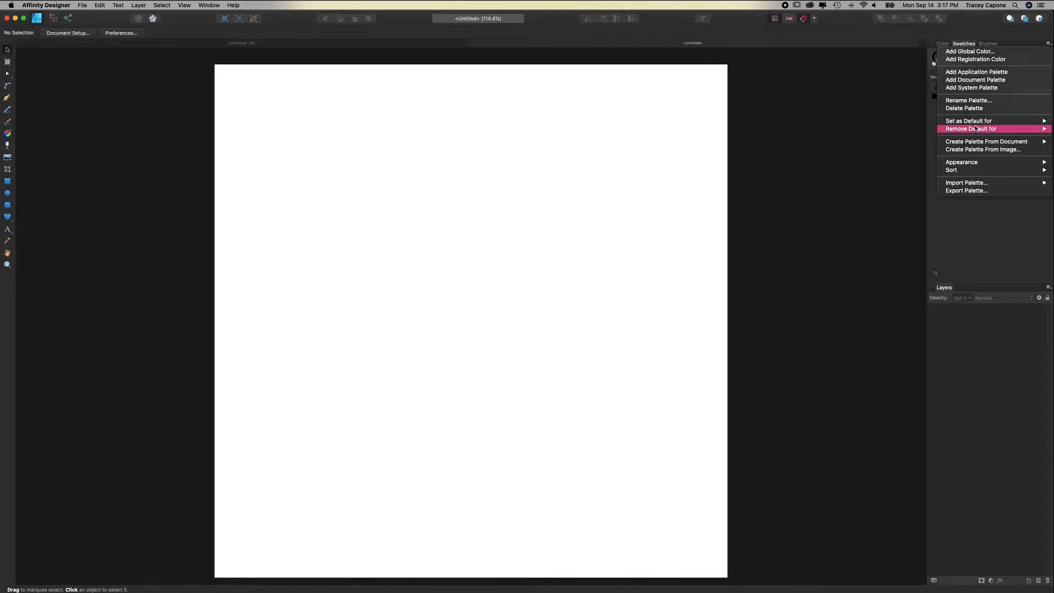
mouse_move(955, 184)
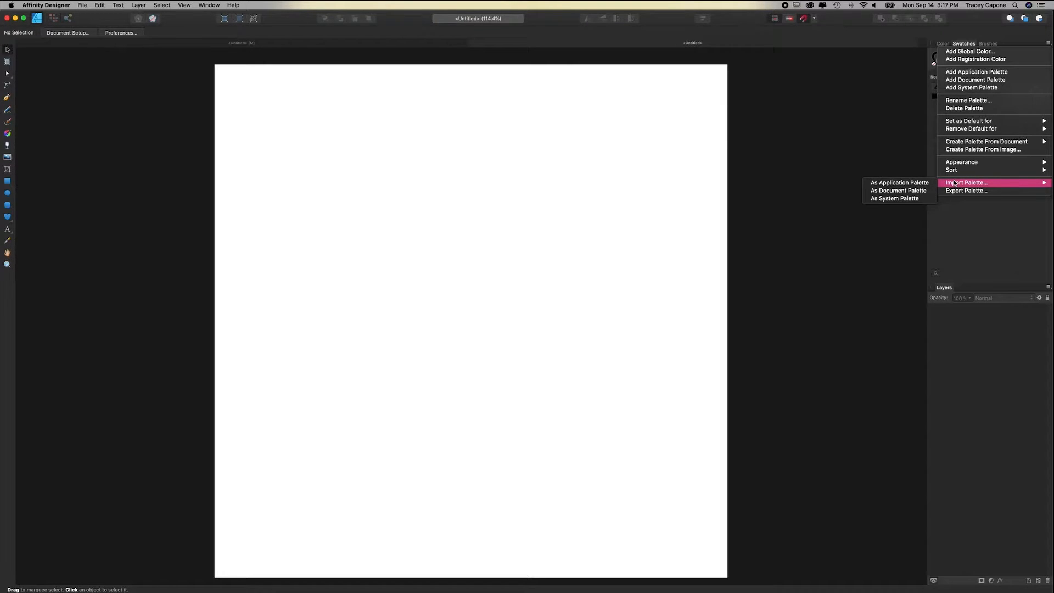
click(891, 191)
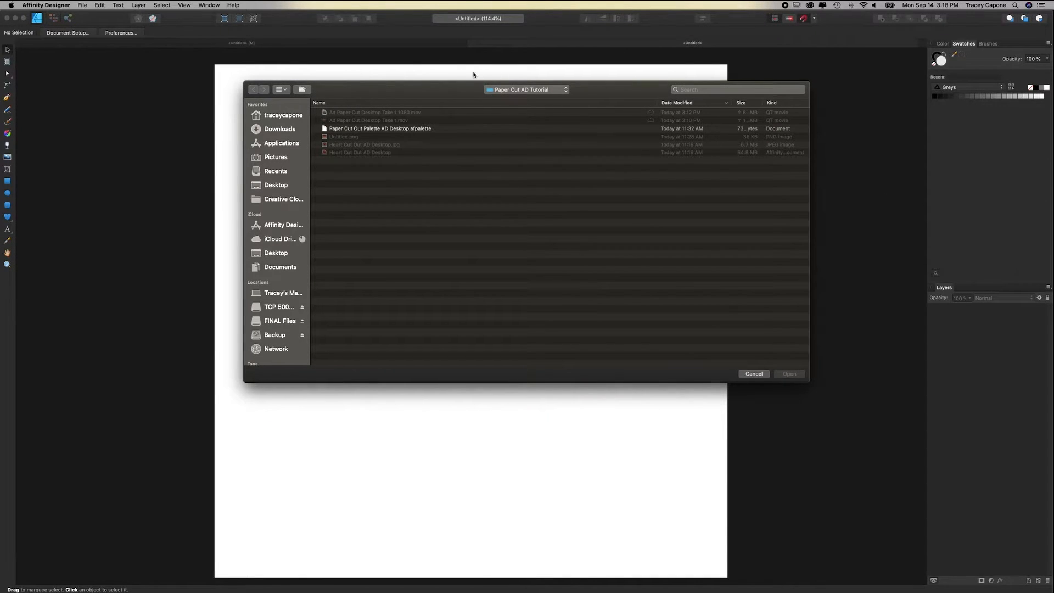
click(395, 130)
click(782, 374)
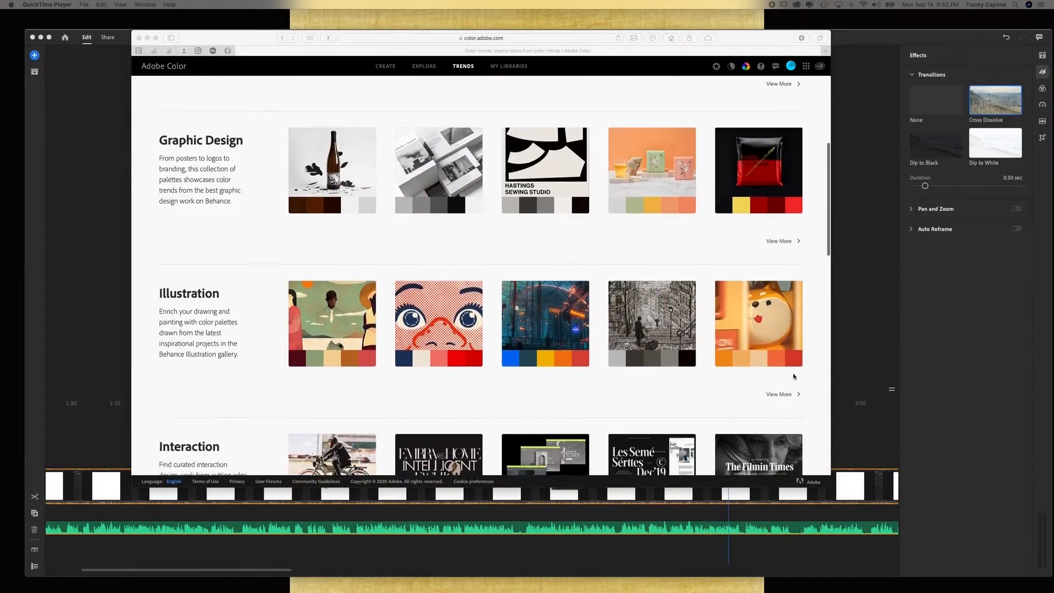
Step: Switch to the Adobe Color website and browse the Illustration and Interaction color trend palettes
scroll(578, 77, down, 5)
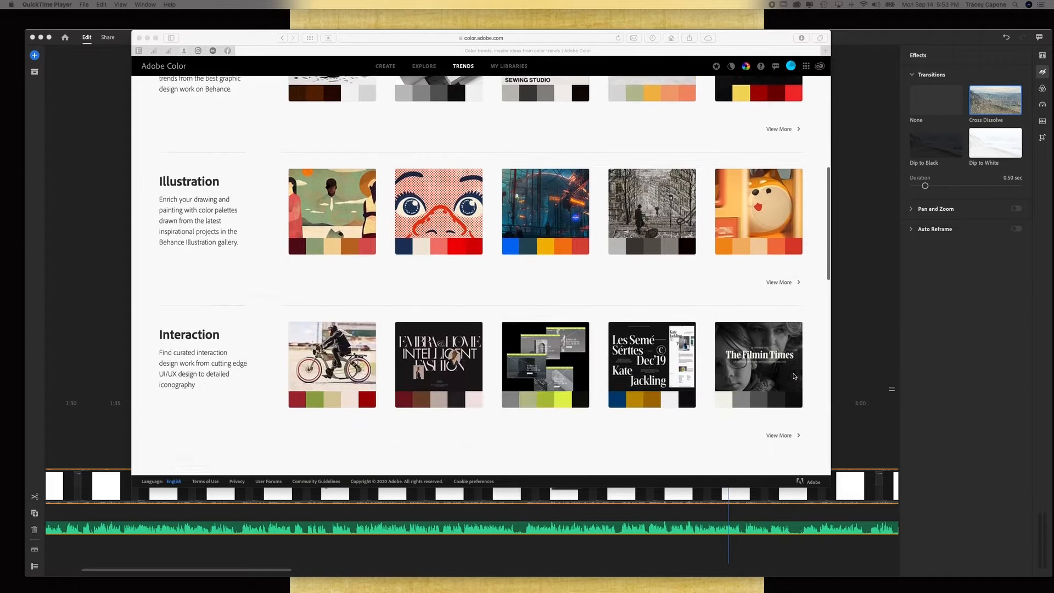
scroll(793, 376, down, 2)
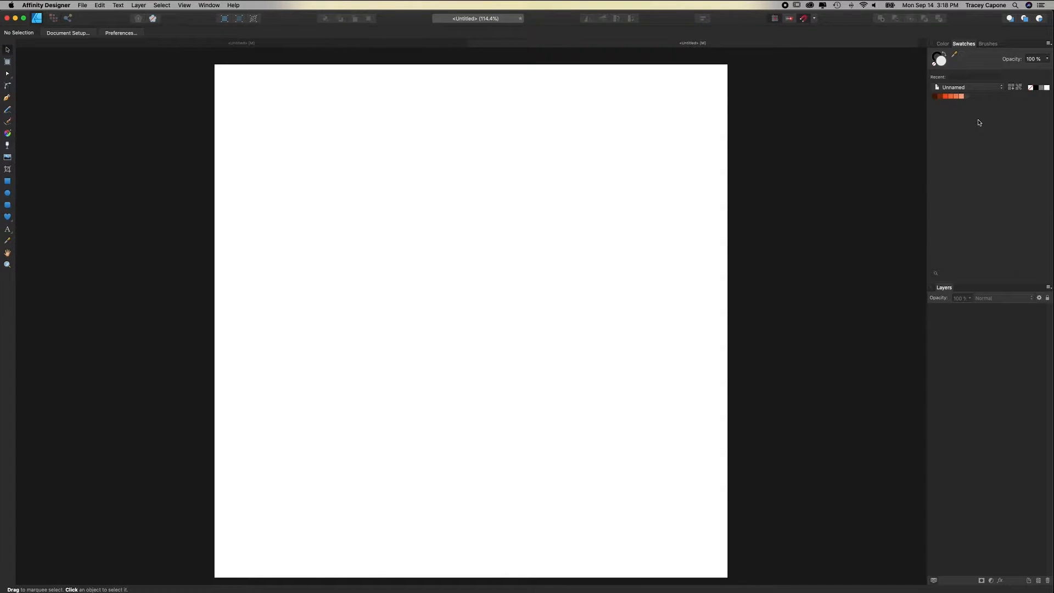
Step: Delete the imported document palette from the swatches
click(1049, 43)
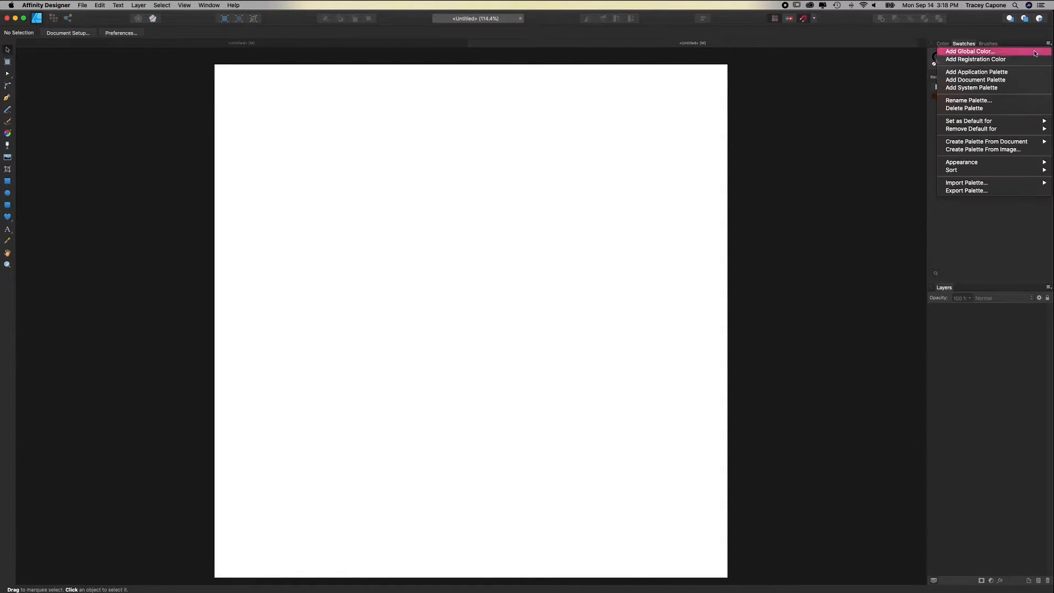
click(972, 108)
click(588, 189)
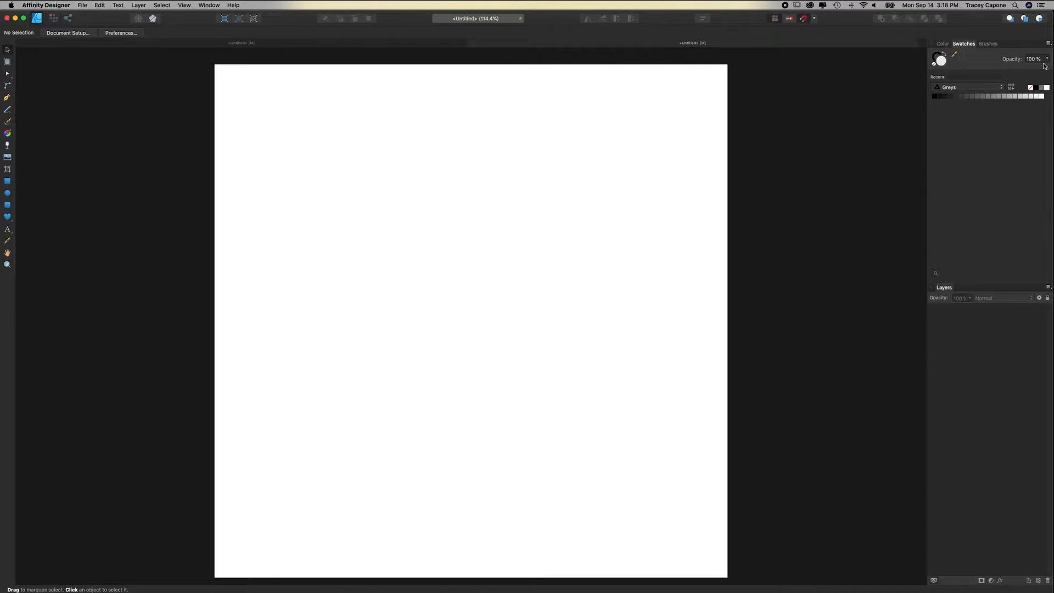
Step: Add a new empty document palette to the blank document's swatches
click(1048, 43)
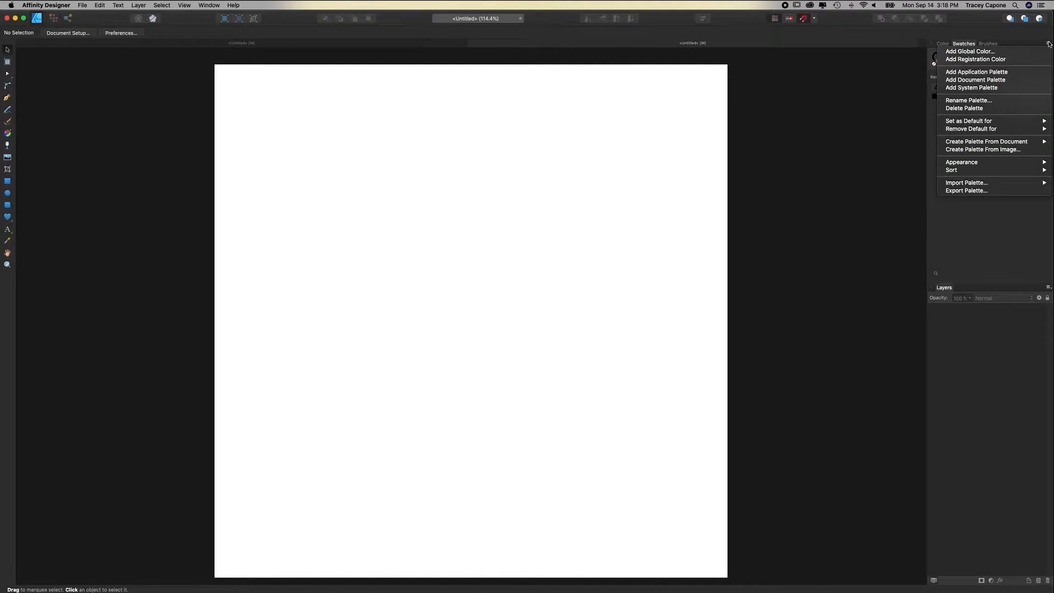
click(963, 80)
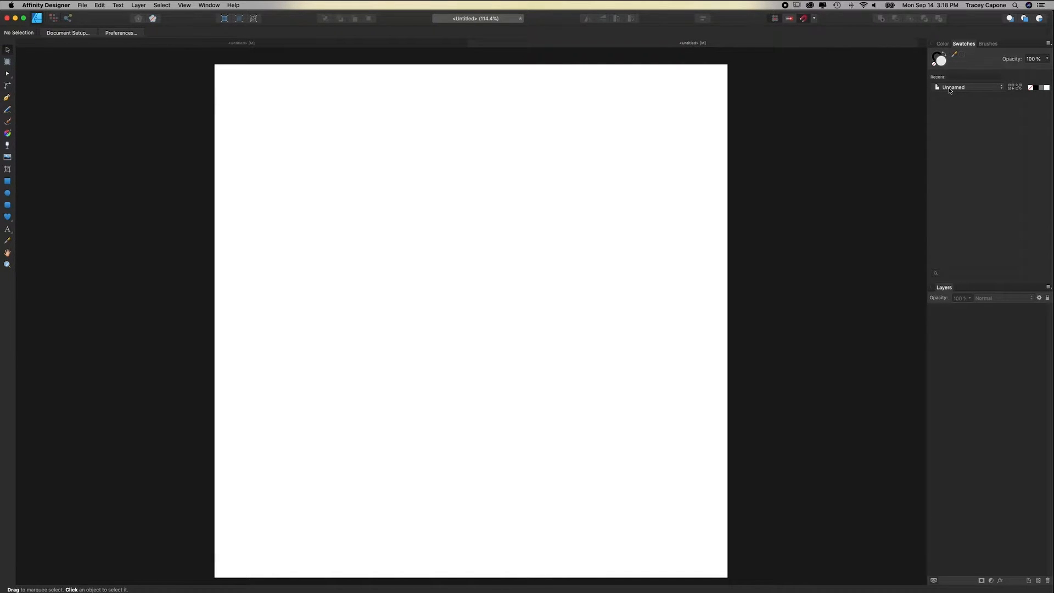
click(1048, 44)
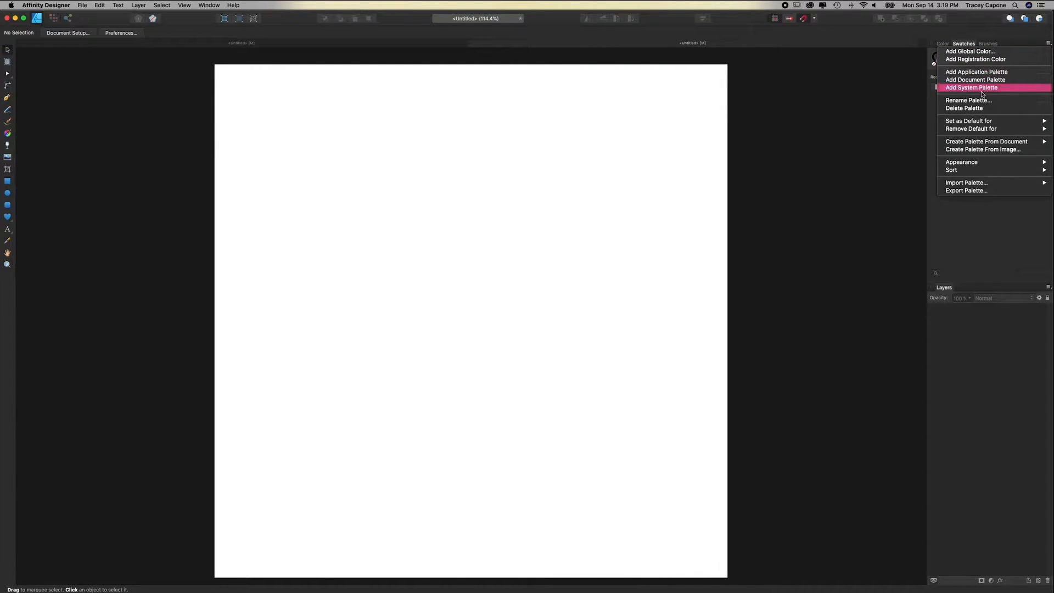
click(982, 206)
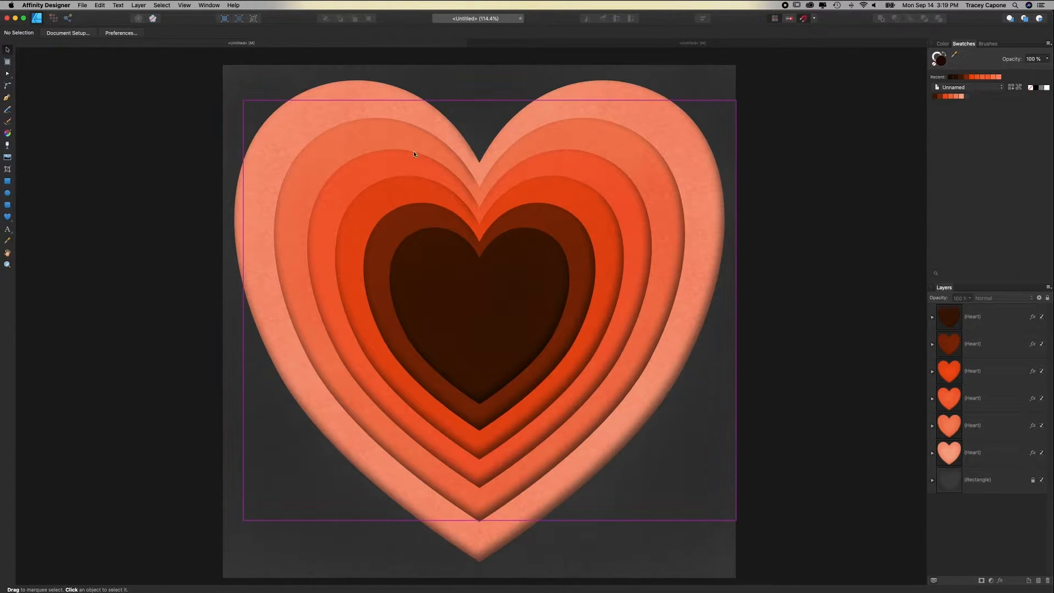
Step: Place the color reference image Untitled.png in the blank document and align it to fill the page
click(518, 46)
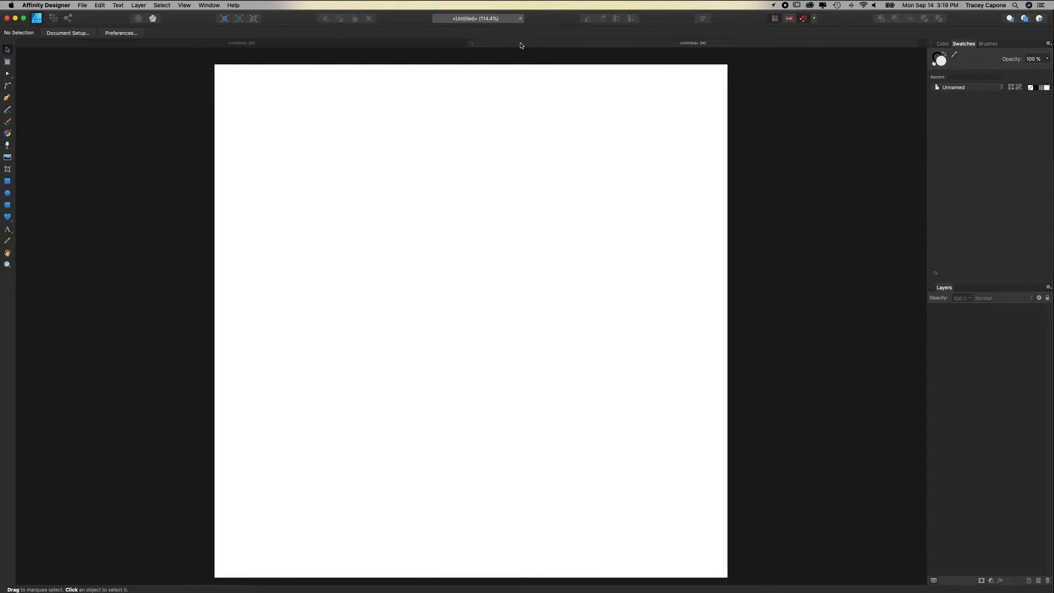
click(82, 6)
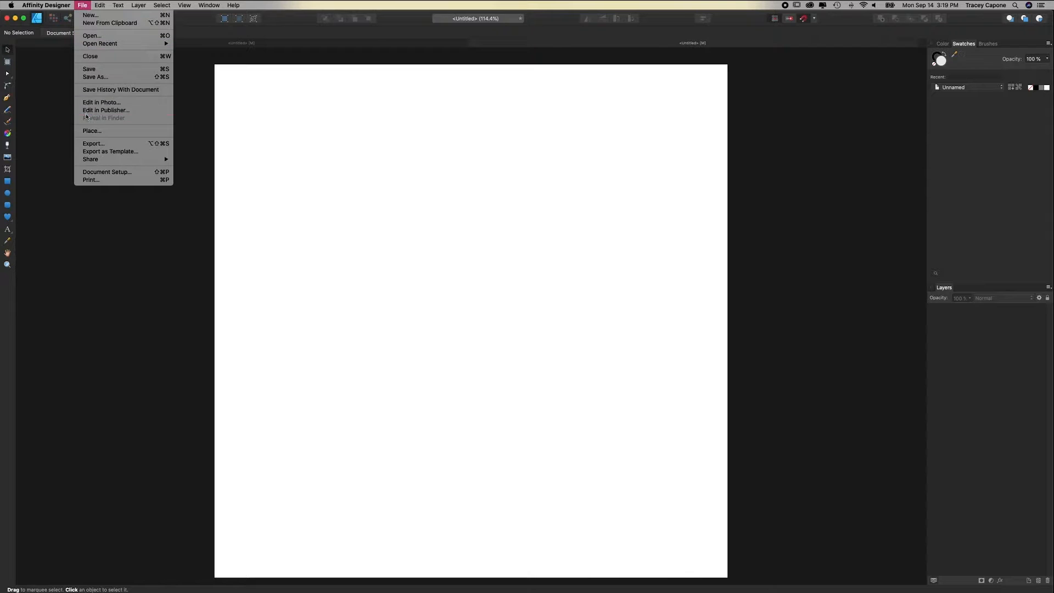
click(86, 131)
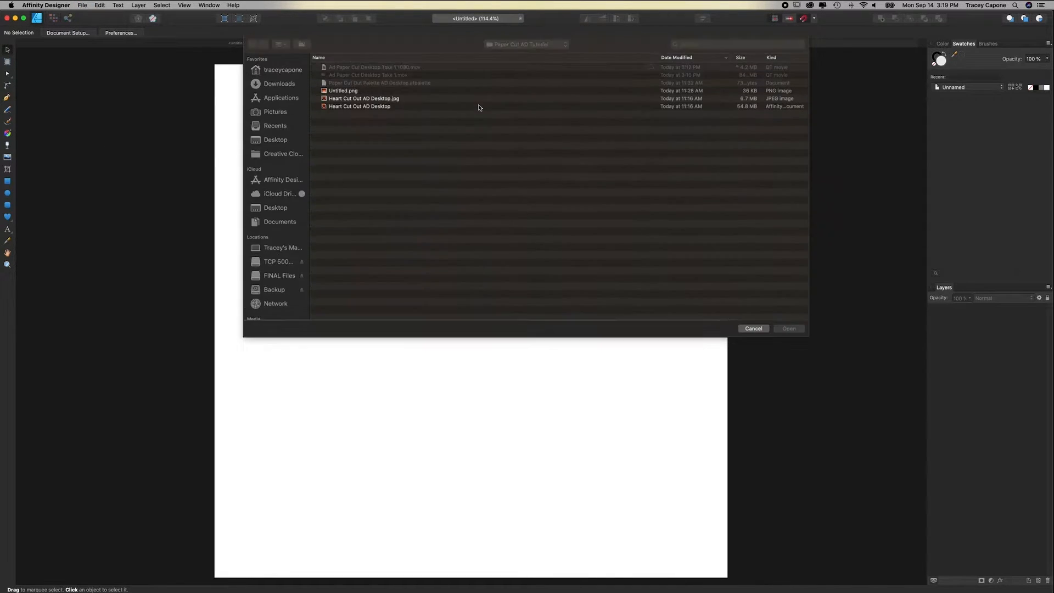
click(339, 91)
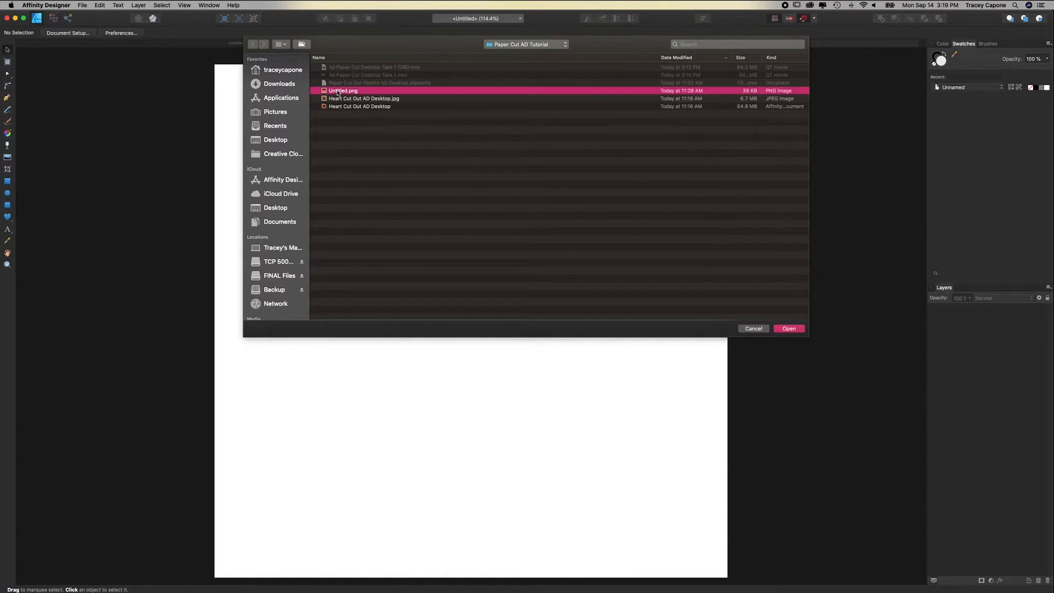
click(788, 328)
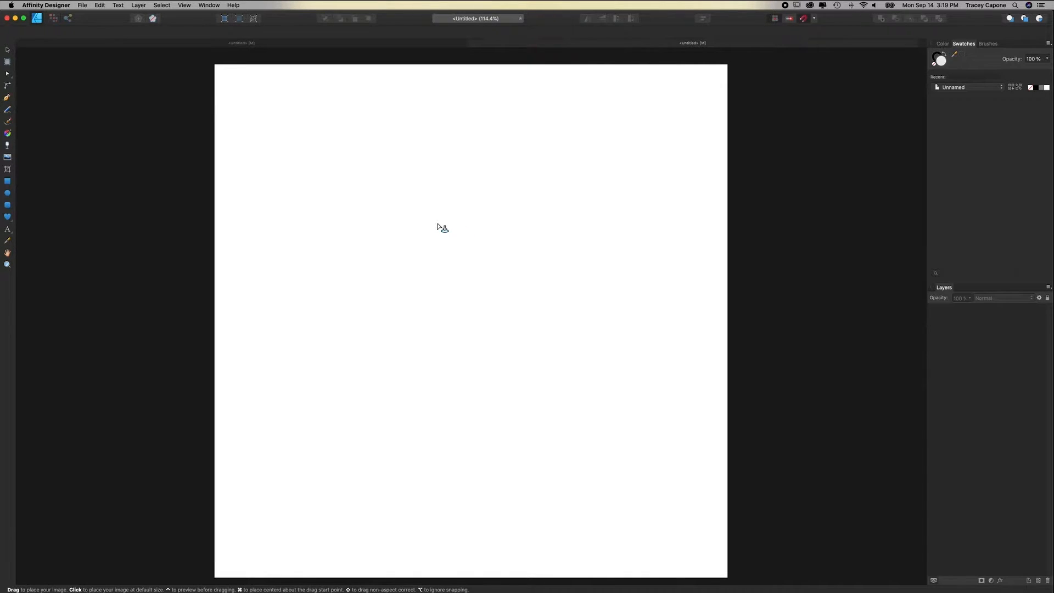
right_click(269, 119)
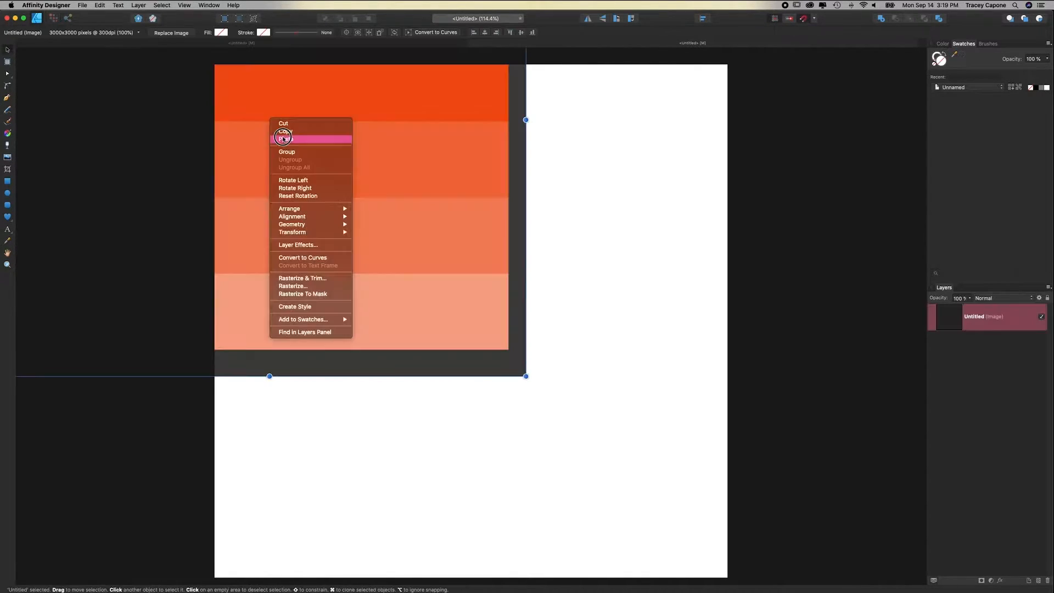
click(417, 267)
drag(372, 132, 573, 333)
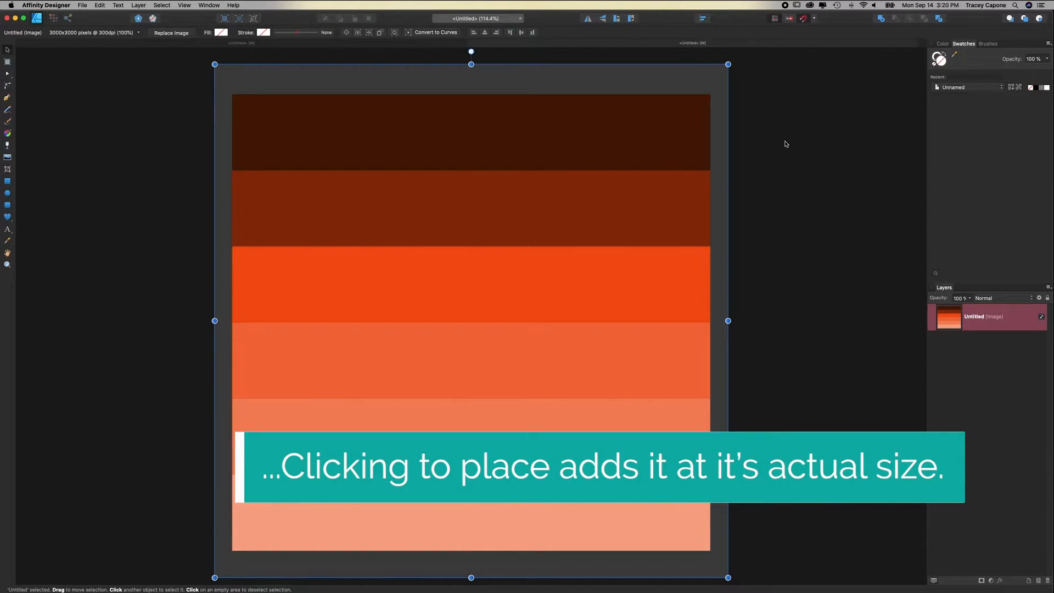
click(828, 143)
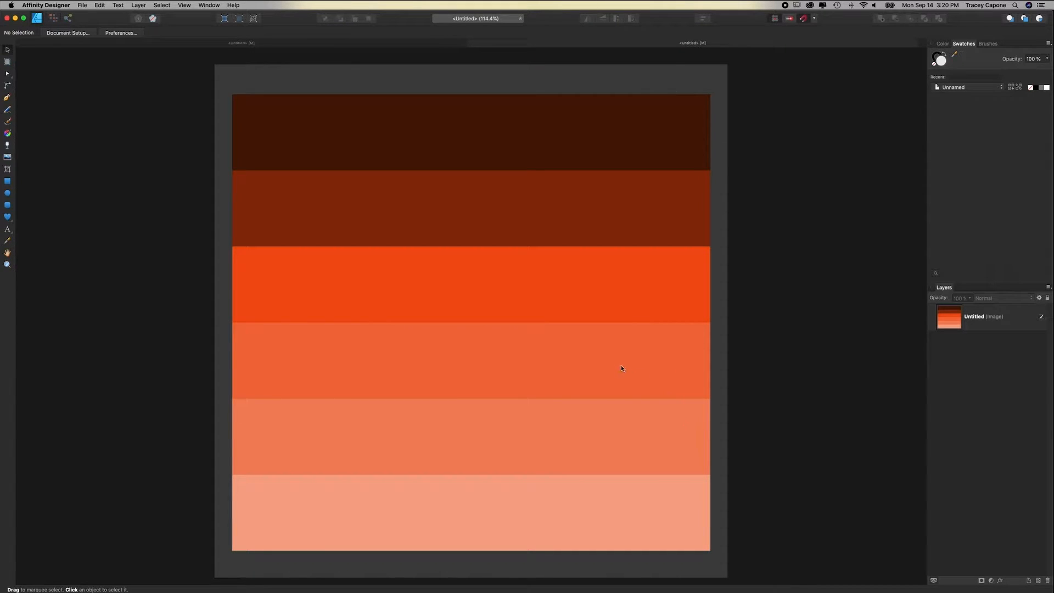
Step: Sample the darkest brown stripe of the reference image as the fill color and add it to the document palette
click(934, 55)
drag(954, 53, 646, 123)
drag(646, 123, 645, 127)
click(962, 55)
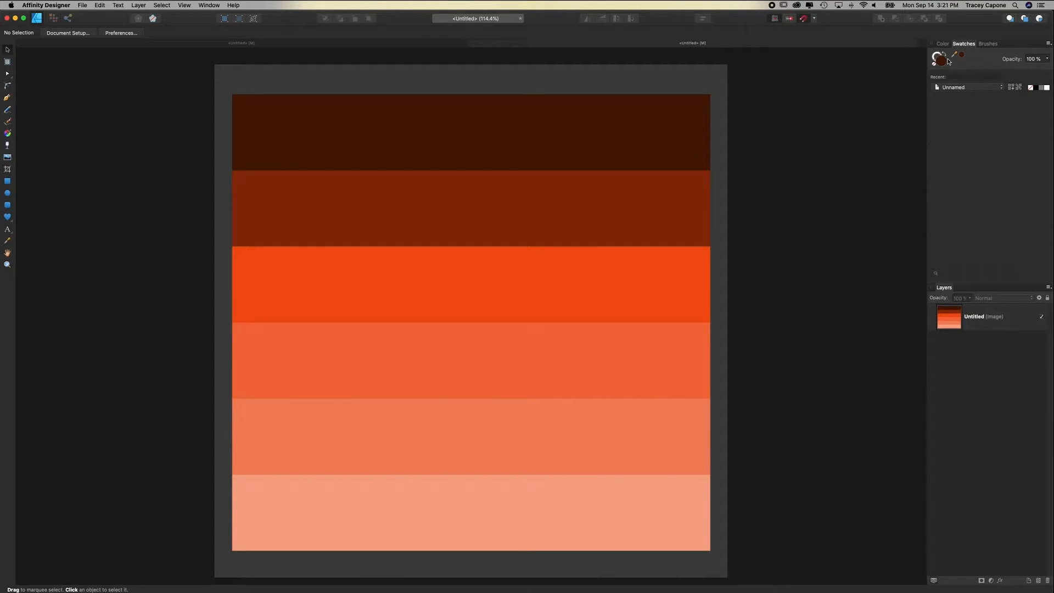
click(1012, 88)
Step: Sample the reddish-brown stripe and the bright orange stripe, adding each color to the document palette
drag(954, 55, 569, 214)
click(933, 56)
click(1013, 88)
drag(954, 55, 673, 283)
click(962, 54)
Step: Sample the remaining lighter orange and peach stripes and the dark grey border, adding each color to the document palette
drag(955, 55, 596, 349)
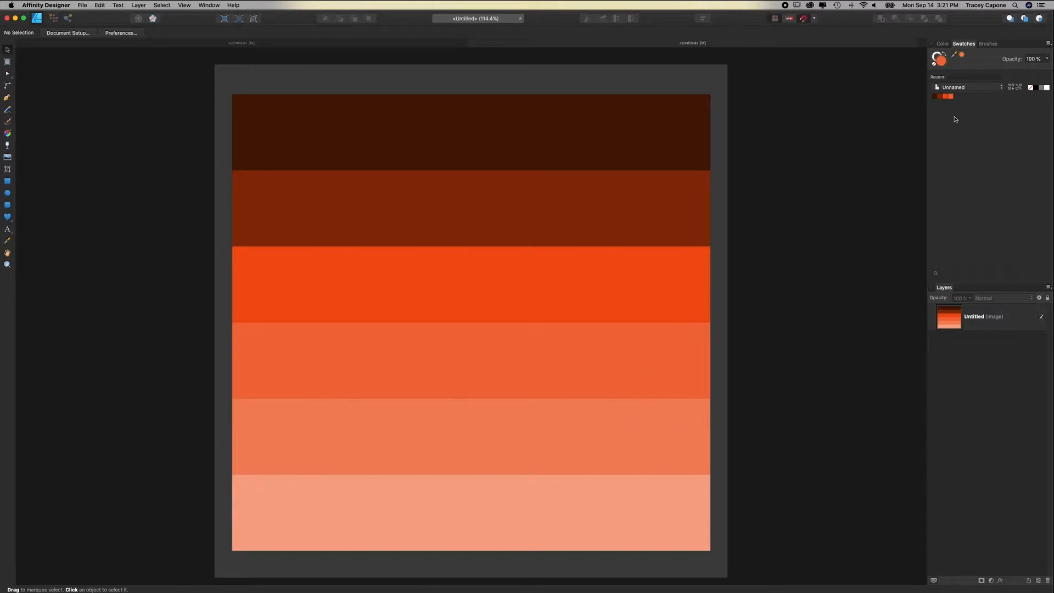
drag(955, 55, 552, 539)
drag(954, 54, 1008, 76)
Step: Delete the placed color reference image from the page
click(649, 92)
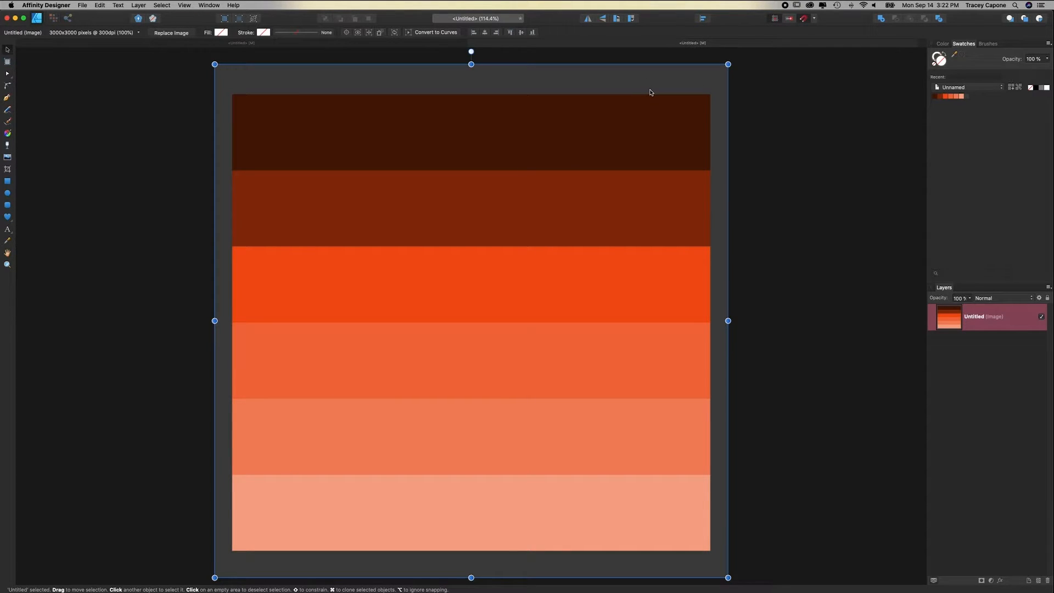
key(Delete)
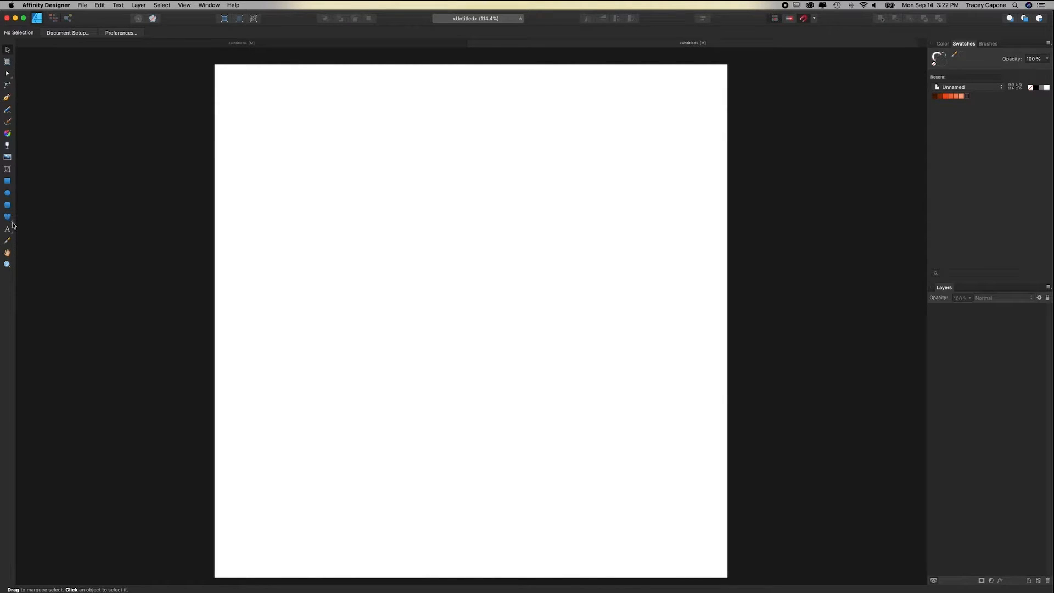
Step: Draw a dark grey background rectangle snapped to the page corners so that it covers the entire page
click(10, 219)
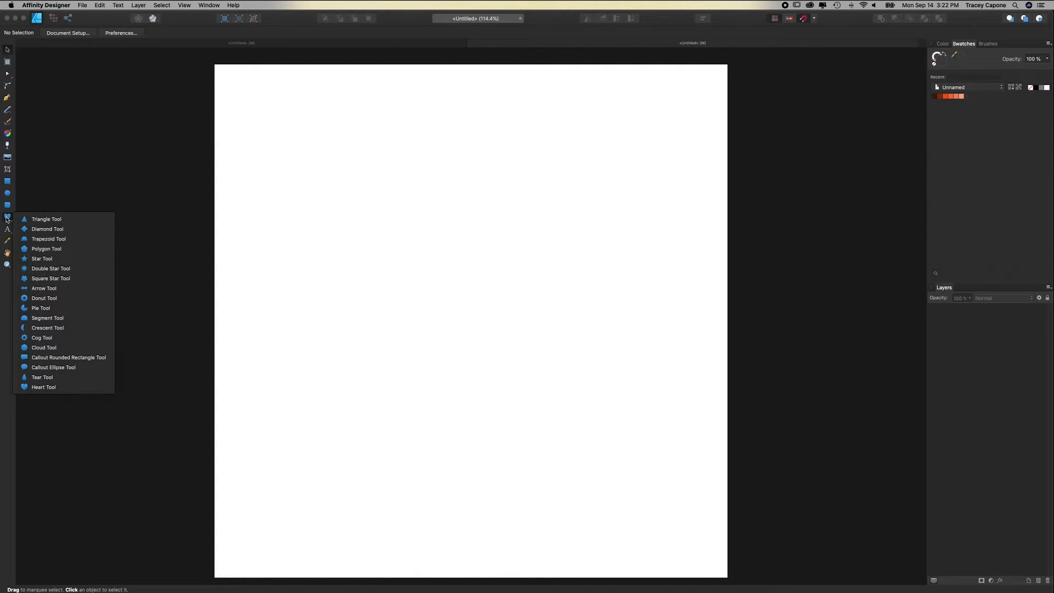
click(8, 181)
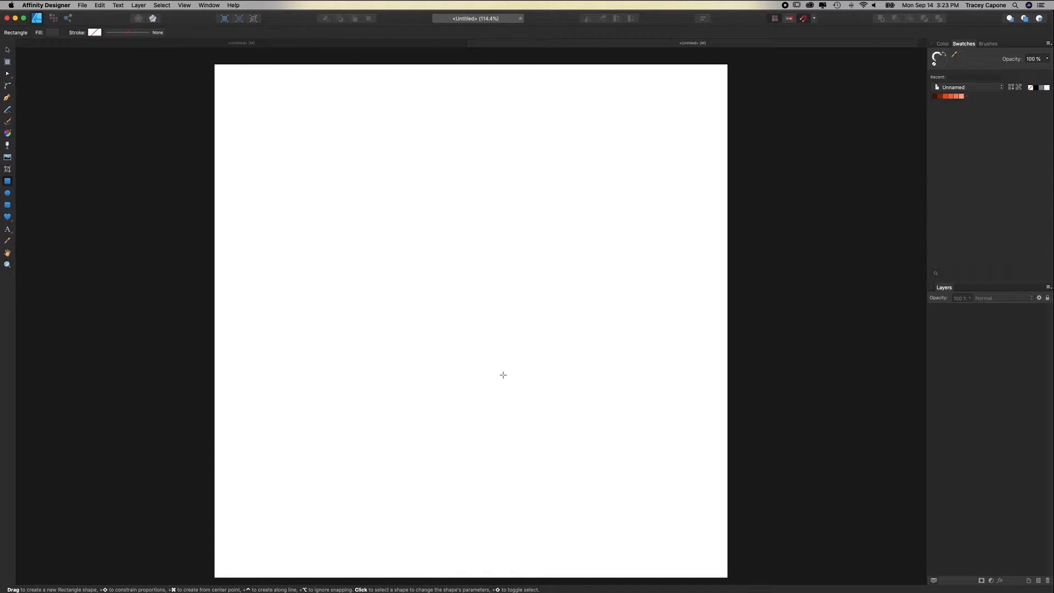
click(815, 20)
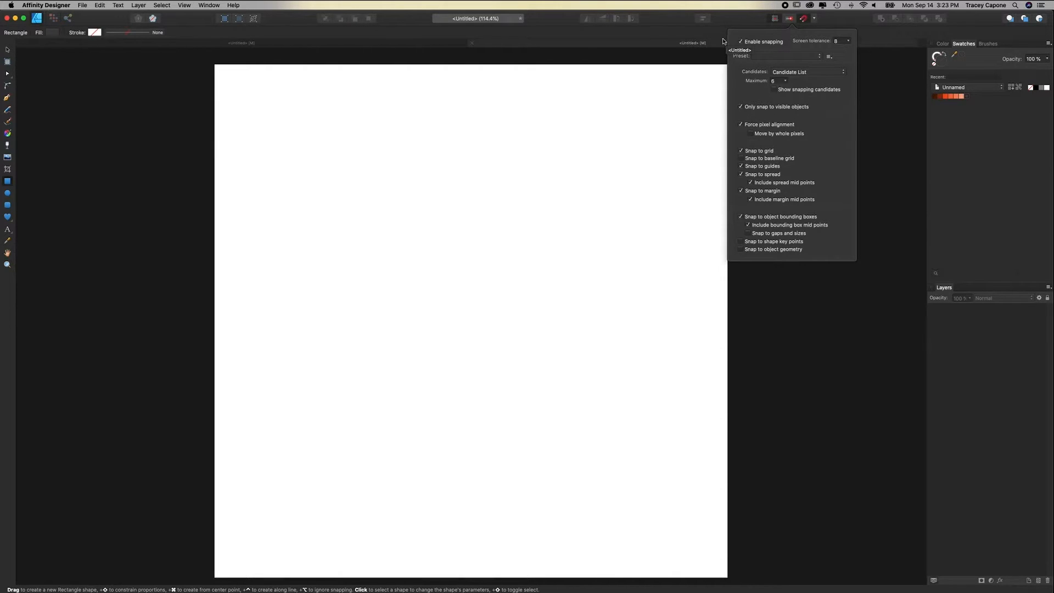
click(663, 54)
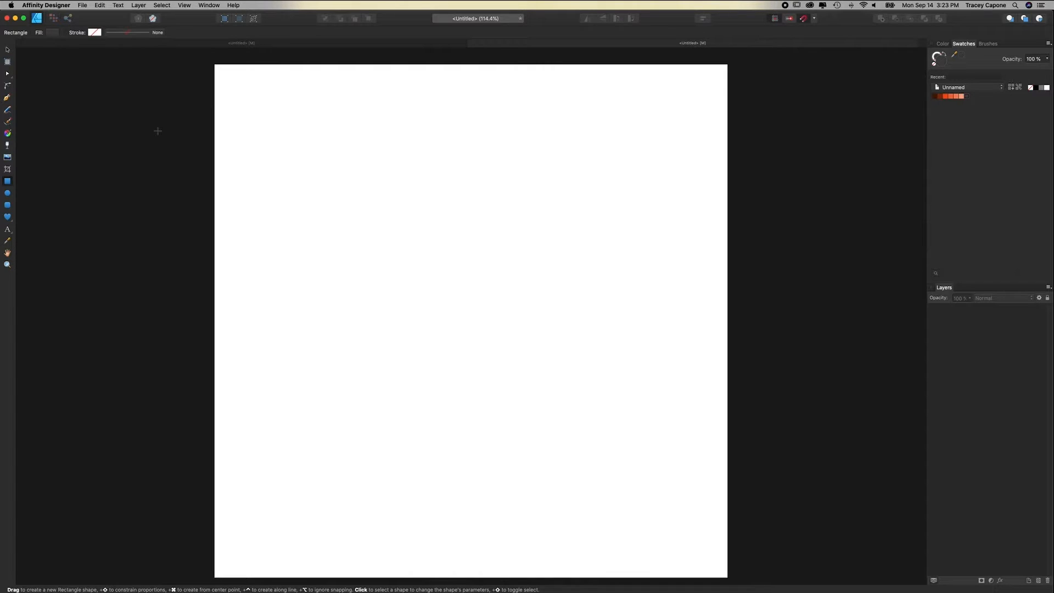
right_click(215, 63)
click(215, 59)
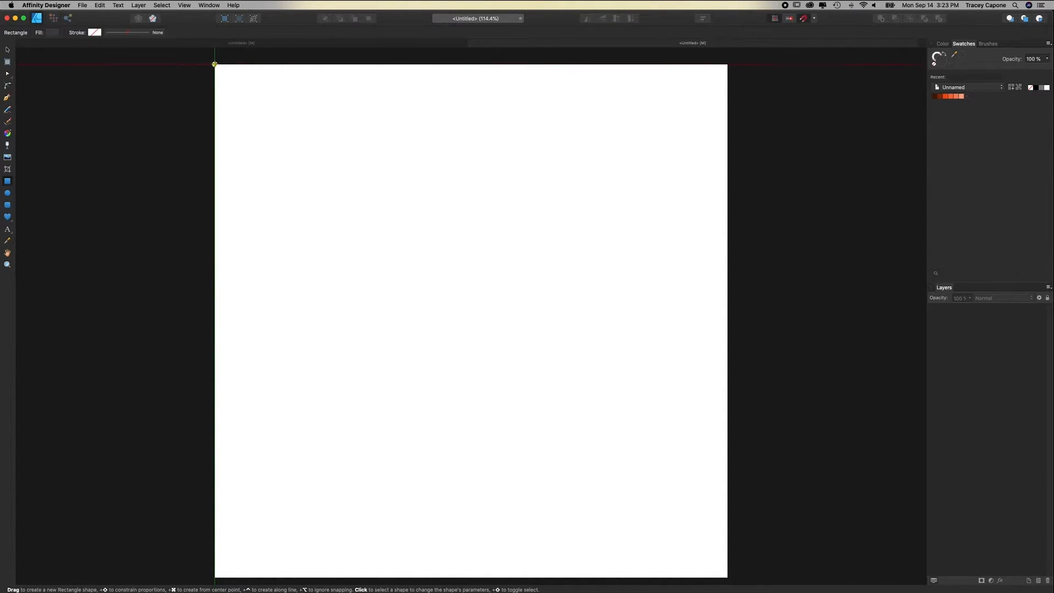
drag(214, 64, 725, 555)
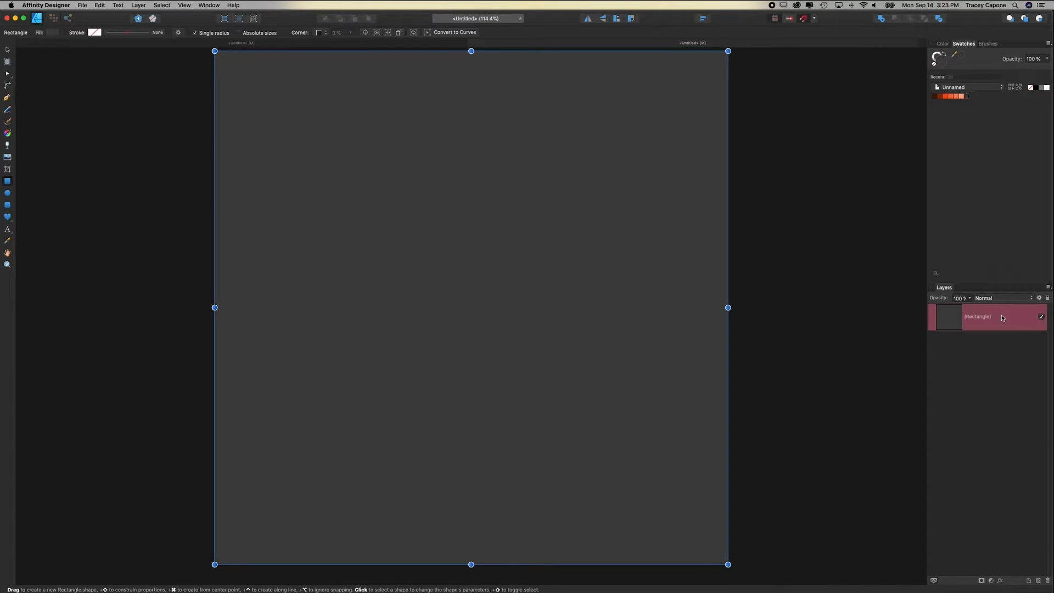
Step: Lock the dark grey background rectangle layer so that it cannot be moved, and deselect it
click(184, 5)
mouse_move(236, 155)
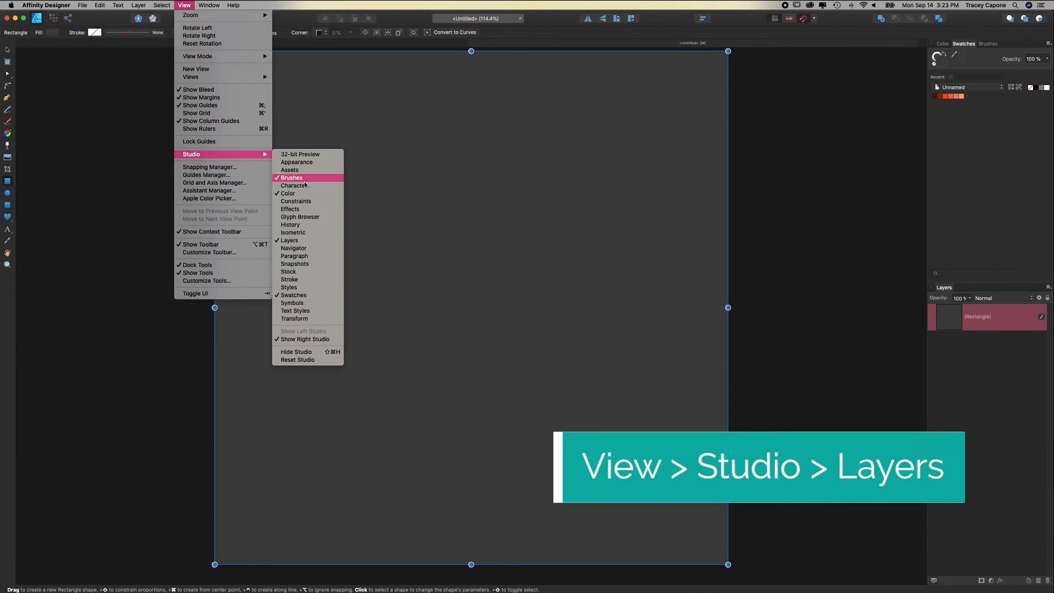
click(1016, 319)
right_click(1002, 319)
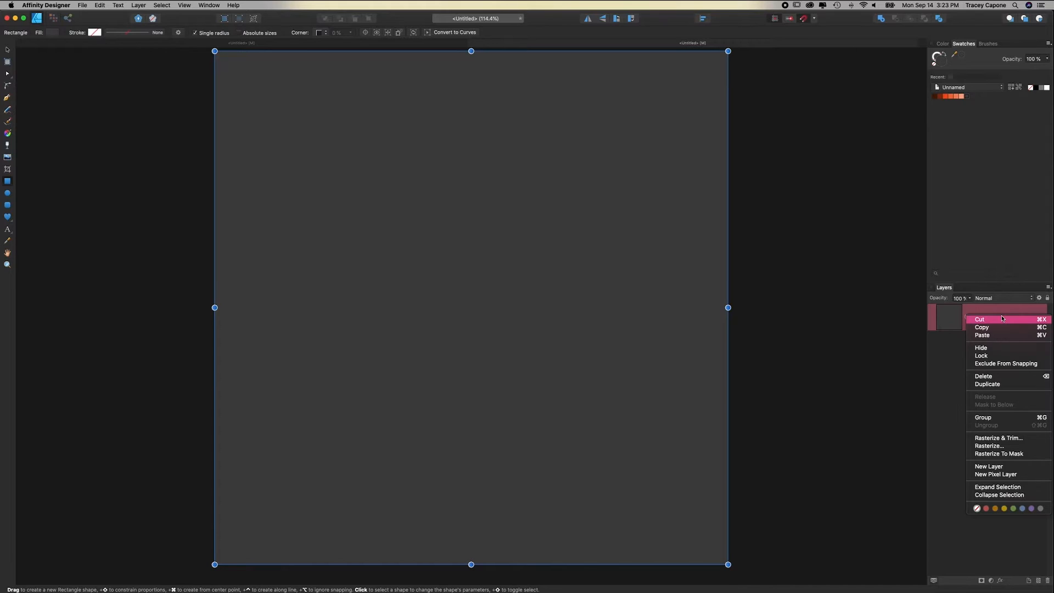
click(990, 356)
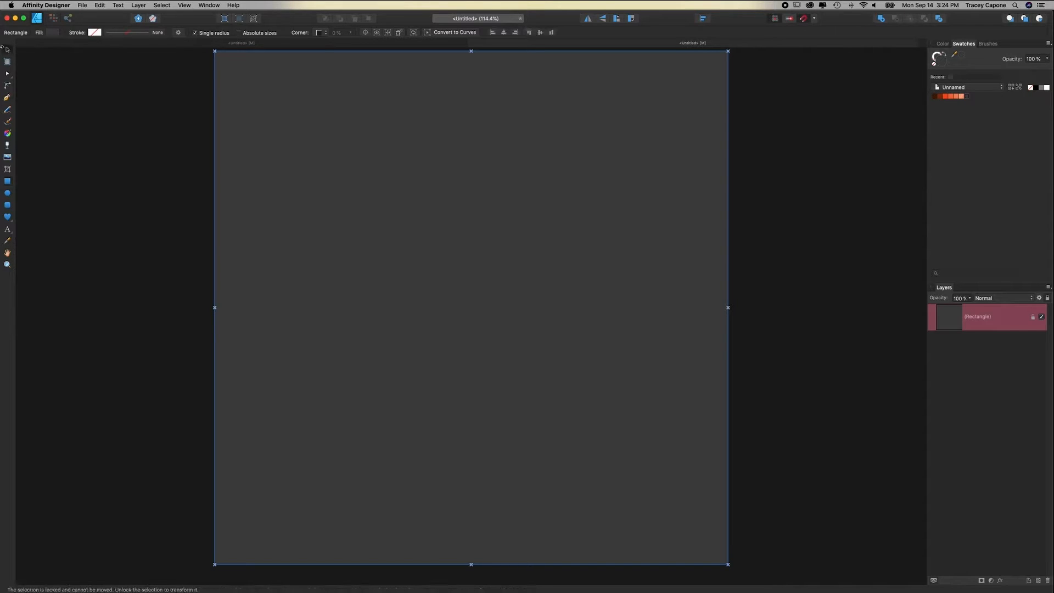
drag(414, 159, 394, 209)
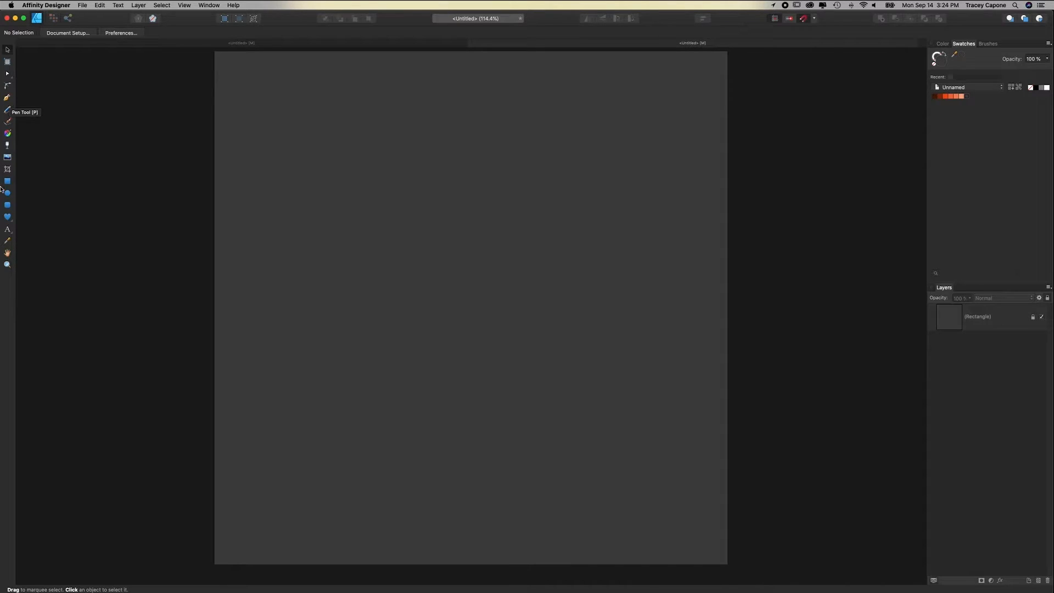
Step: Draw a large heart filled with the peach palette color, covering most of the page
click(8, 217)
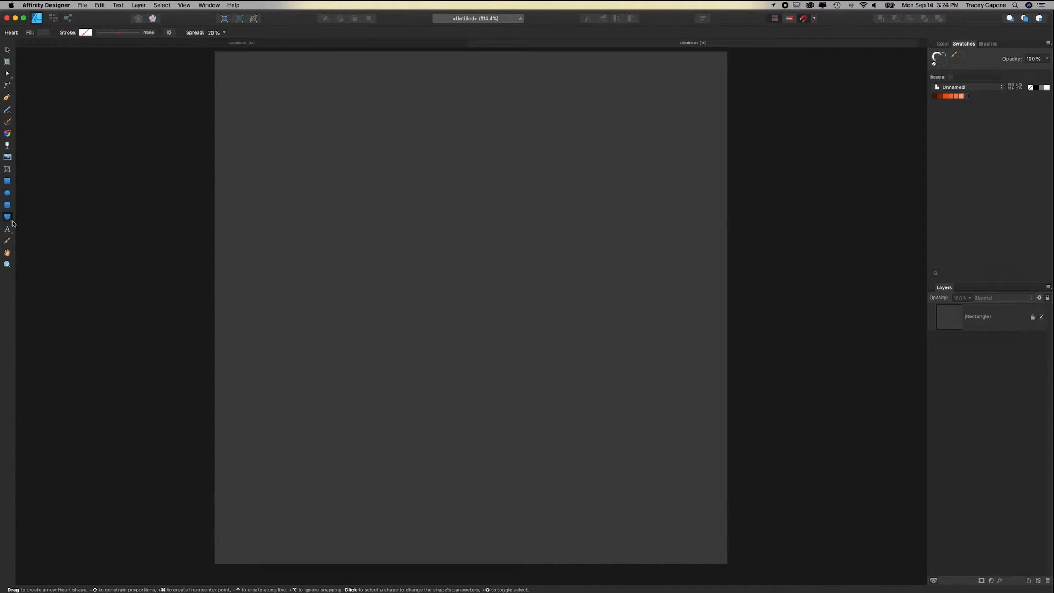
click(12, 222)
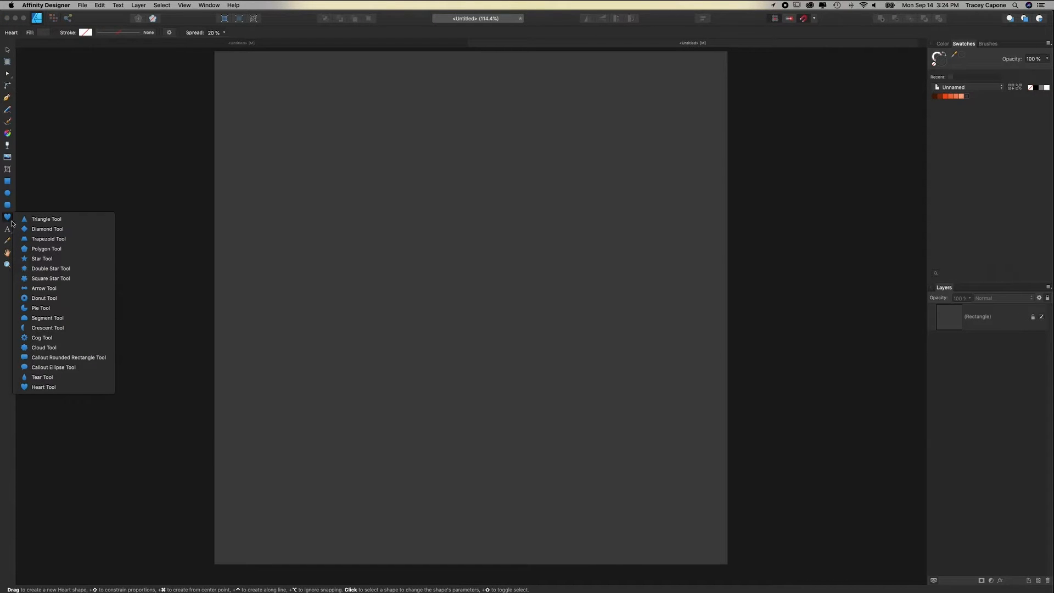
click(27, 388)
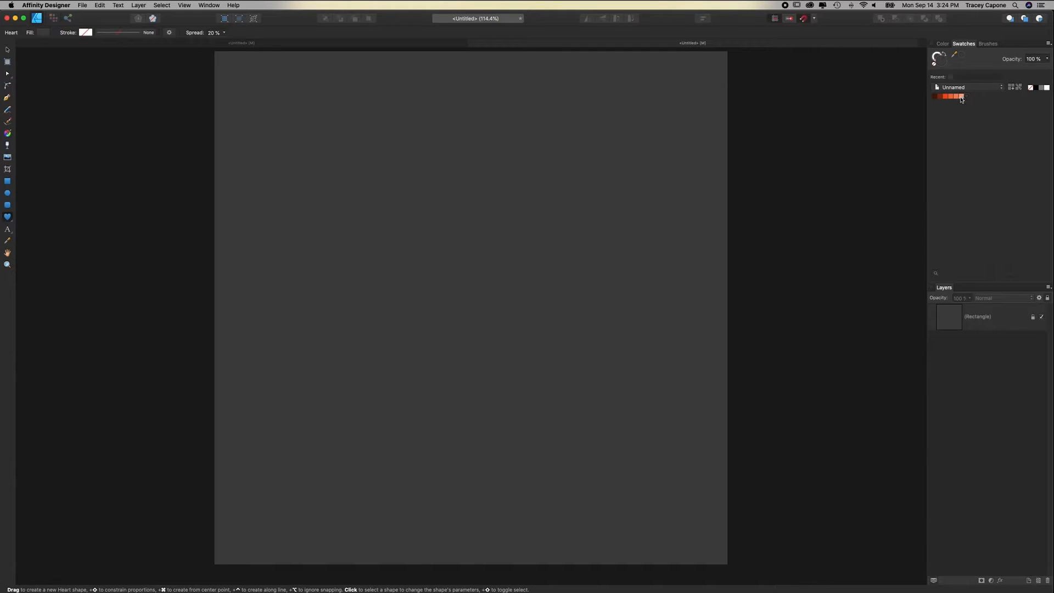
click(961, 97)
drag(237, 87, 721, 540)
Step: Move the peach heart until it snaps to the page's centre guides, and deselect it
click(7, 50)
drag(471, 275, 465, 251)
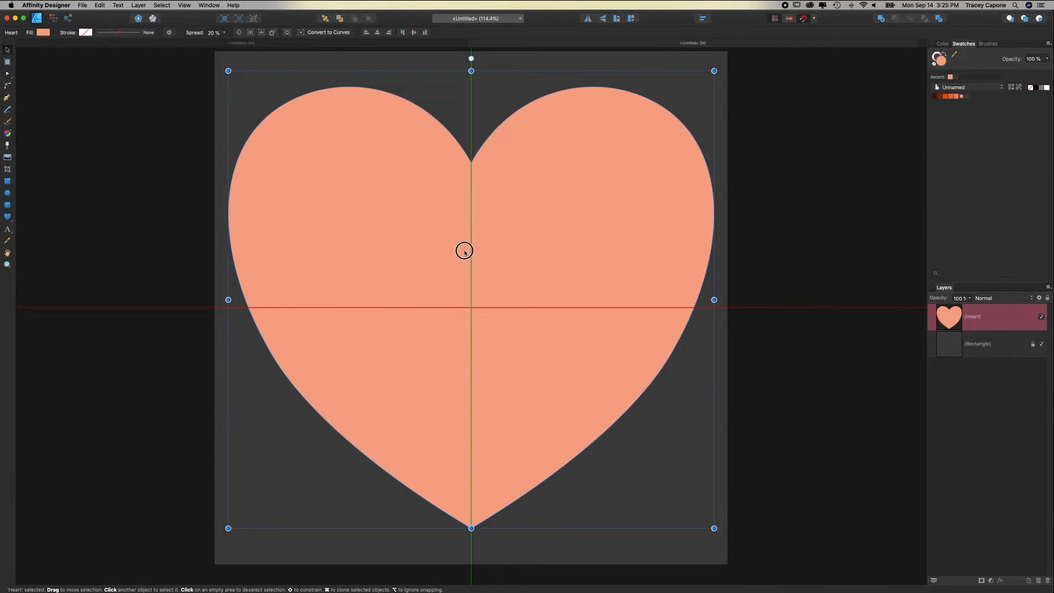
drag(464, 253, 463, 252)
click(773, 256)
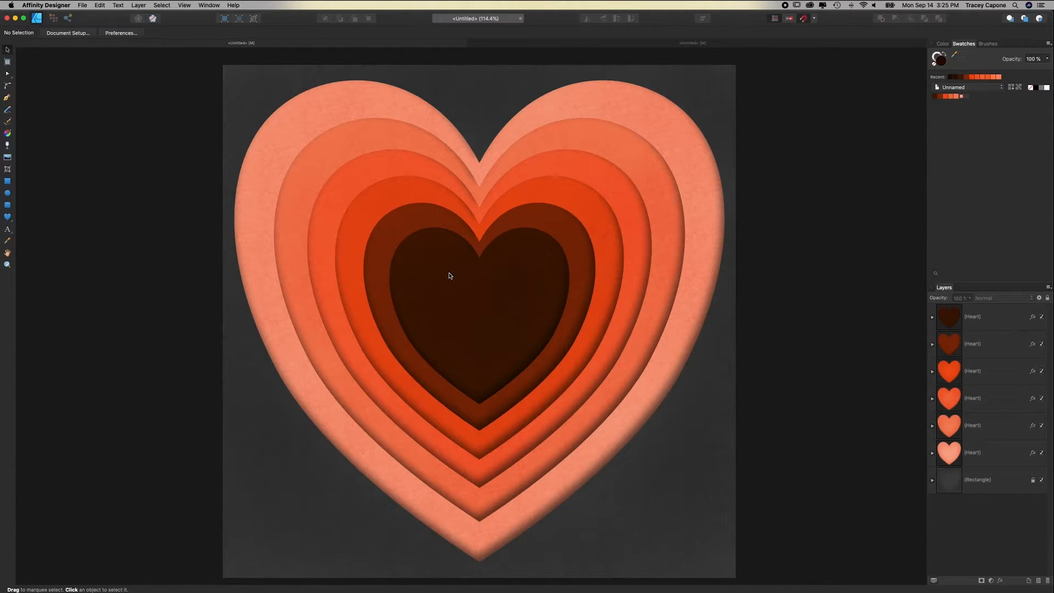
click(600, 44)
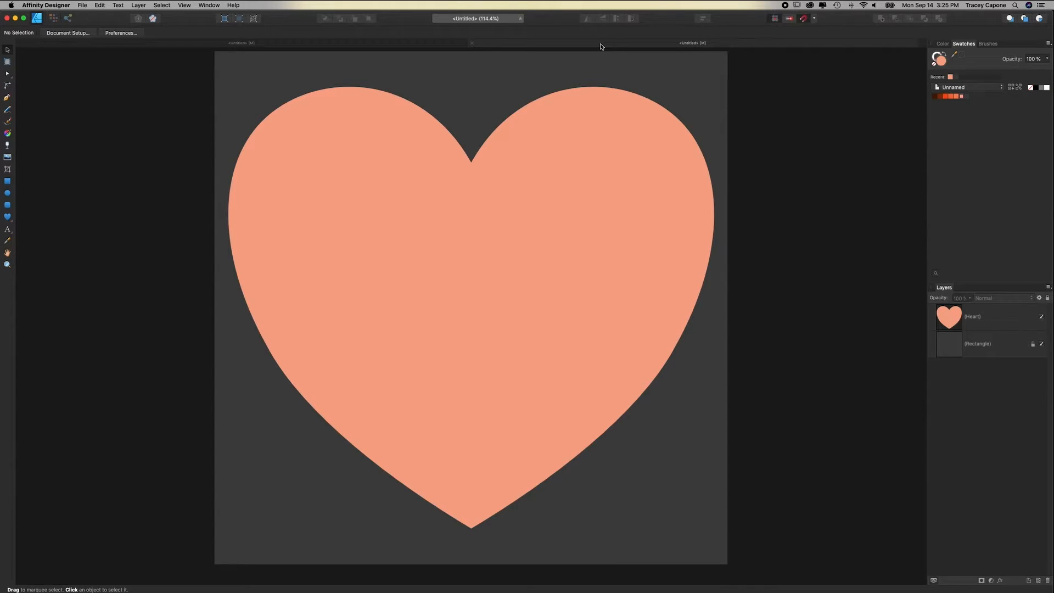
Step: Duplicate the peach heart, fill the copy with the lighter orange swatch and scale it down around its centre
click(607, 141)
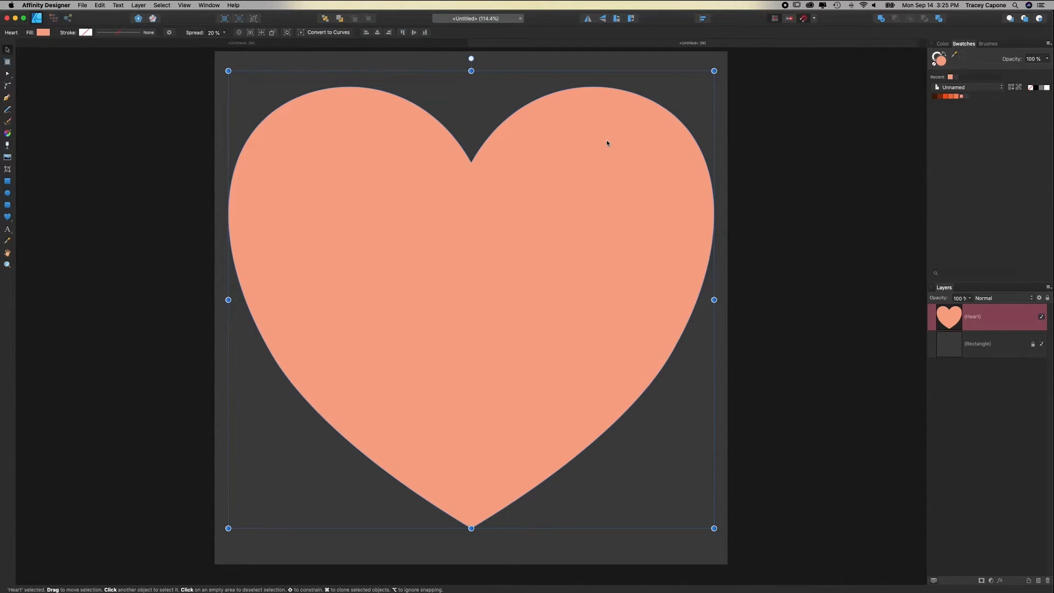
key(super+j)
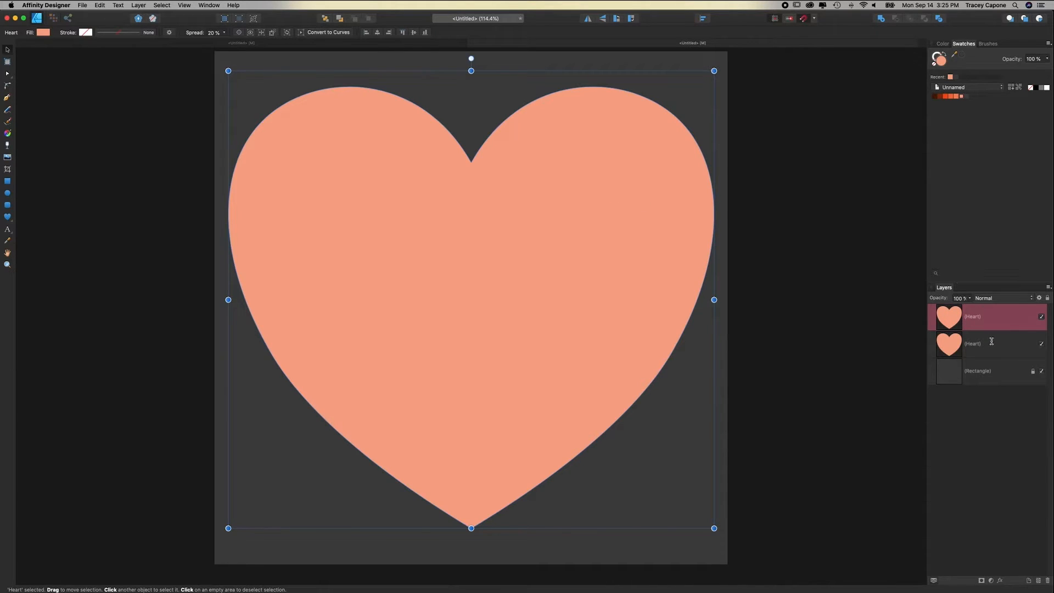
click(956, 97)
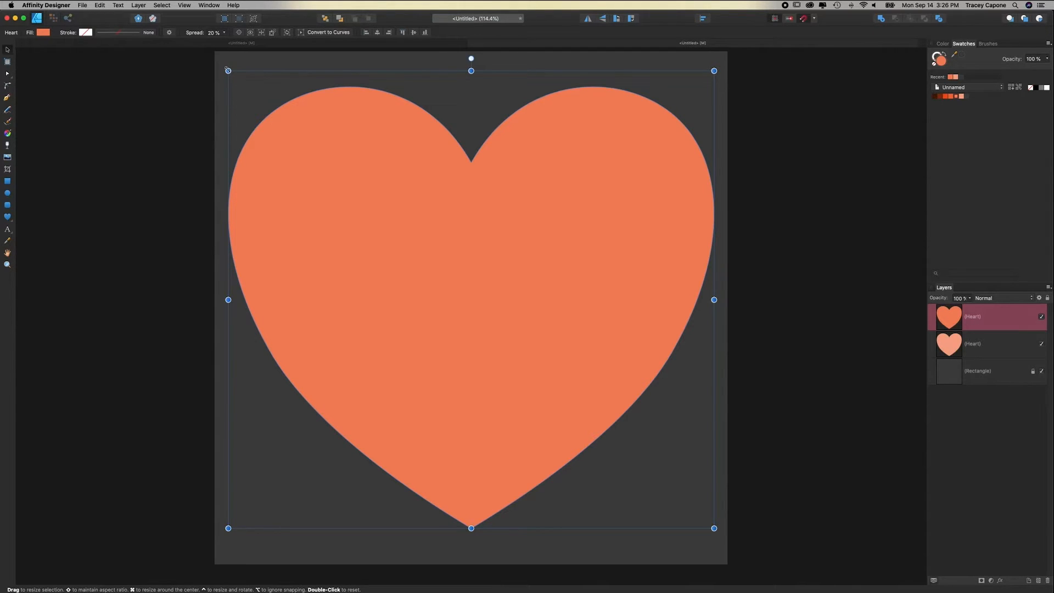
drag(228, 71, 256, 117)
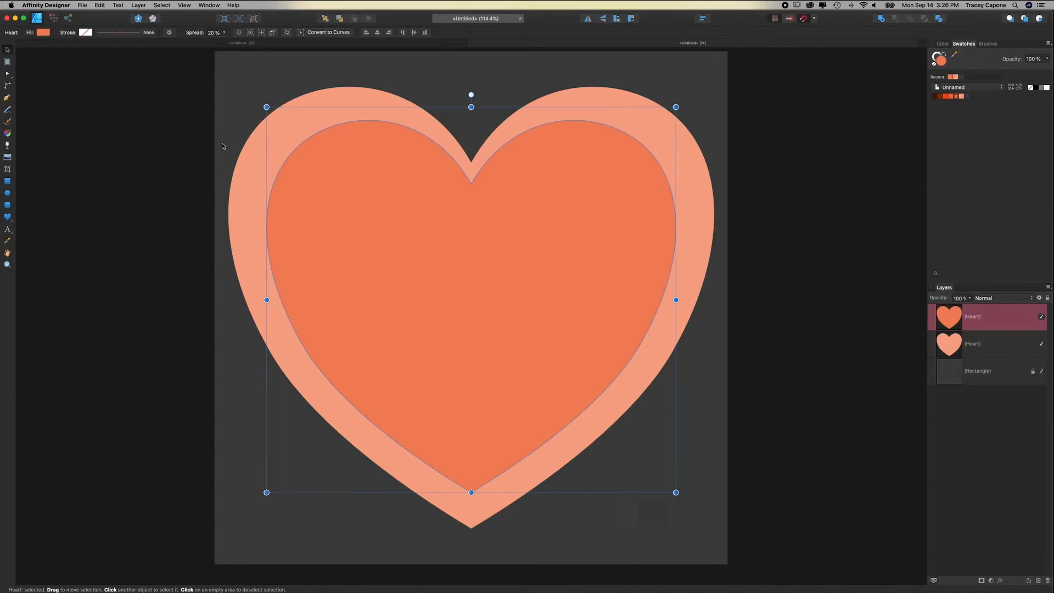
Step: Repeat the scaled duplication for two smaller hearts, filling them with the medium orange and the bright orange-red swatches
key(super+j)
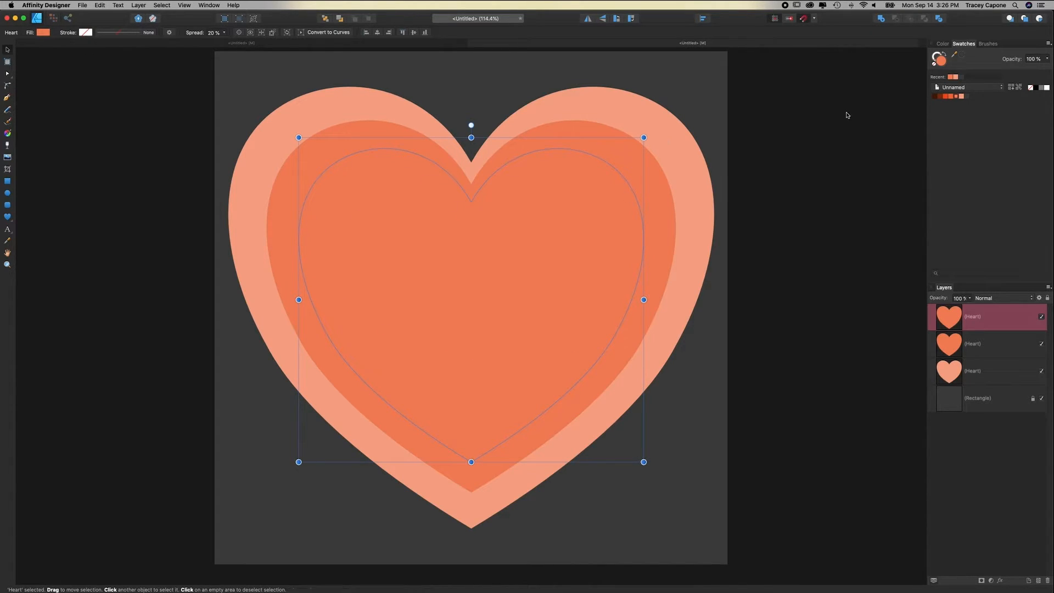
click(951, 96)
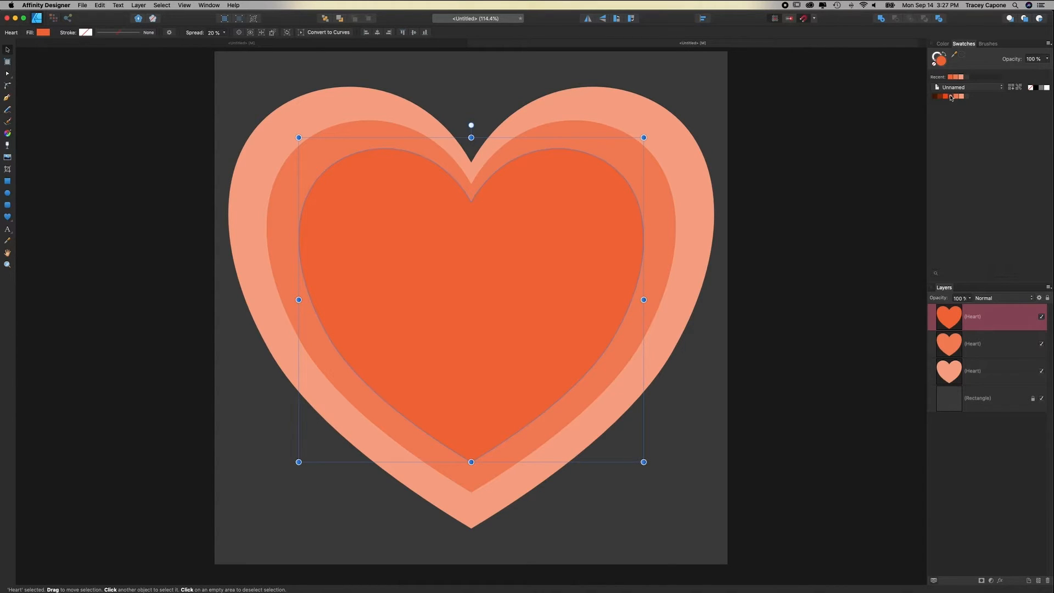
key(super+j)
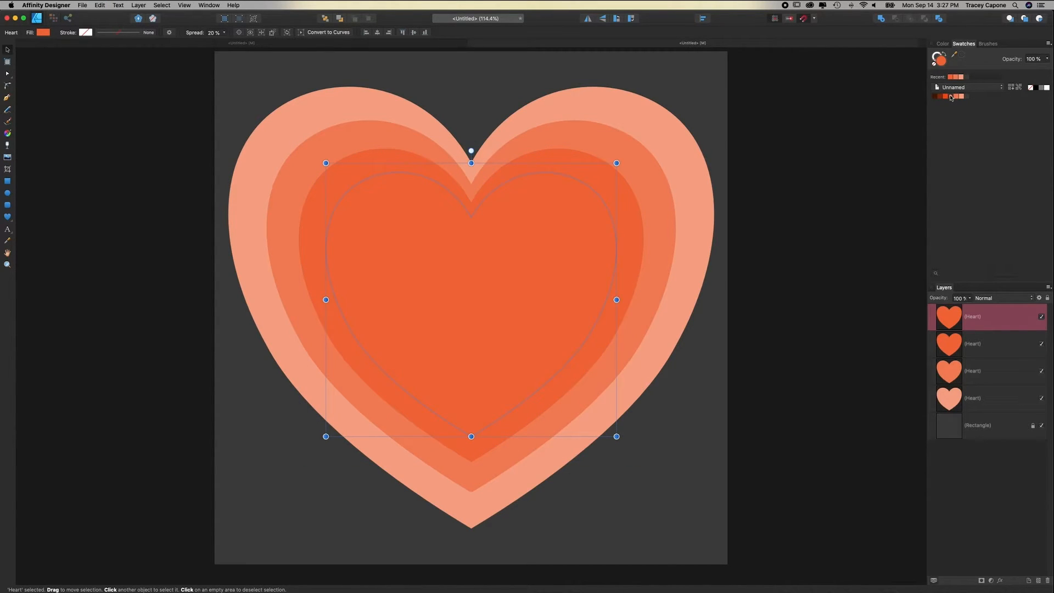
click(946, 96)
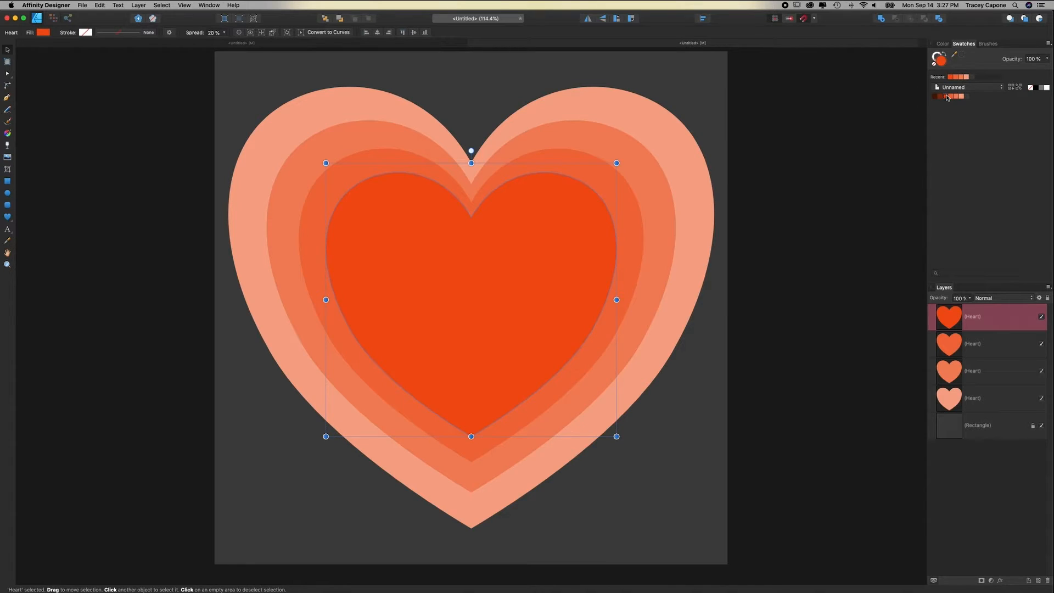
Step: Add two more scaled-down duplicates inside, filling them with the reddish-brown and the darkest brown swatches
key(super+j)
click(940, 96)
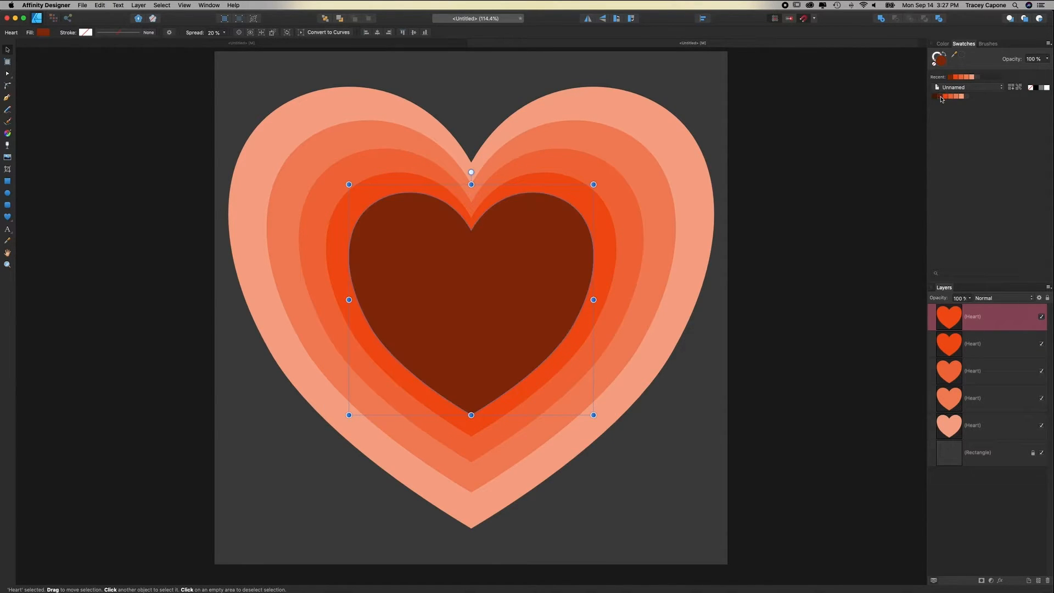
key(super+j)
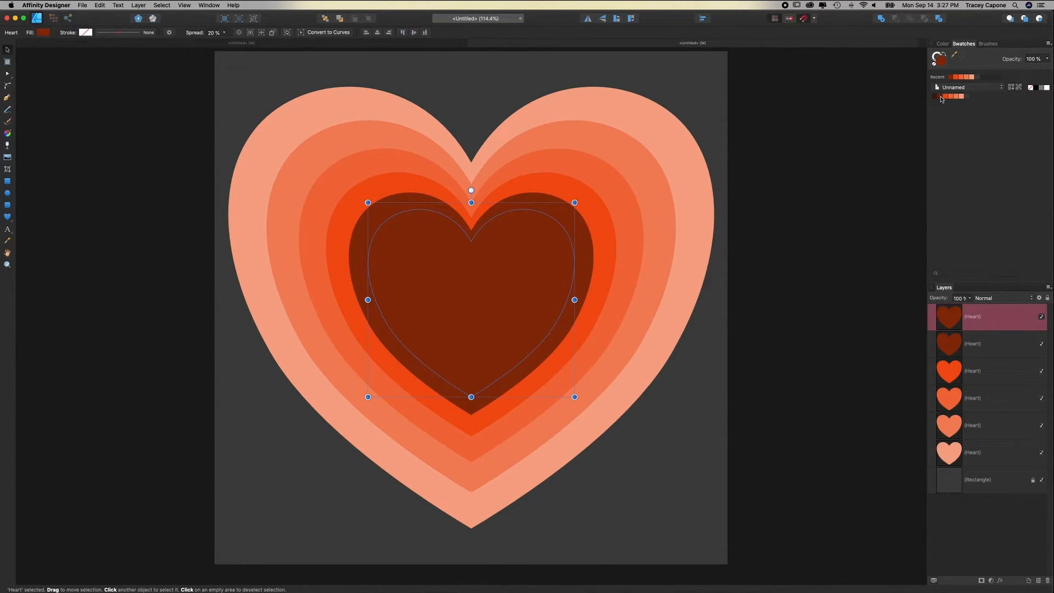
click(935, 97)
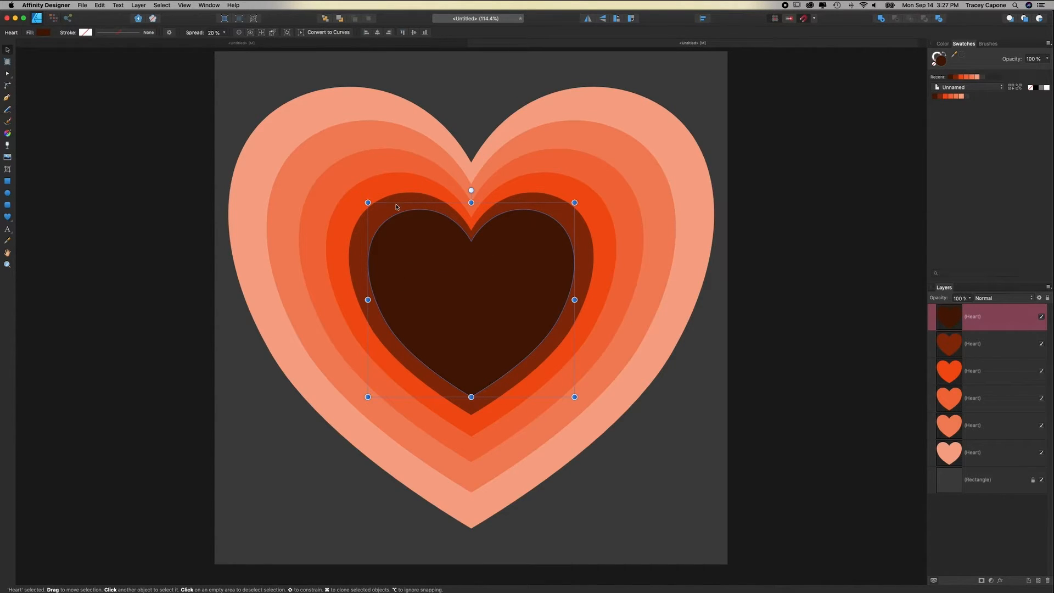
Step: Scale down the darkest brown, reddish-brown (about 4.32 × 4.07 in) and bright orange-red hearts around their centres to even out the bands
drag(368, 202, 378, 221)
click(368, 215)
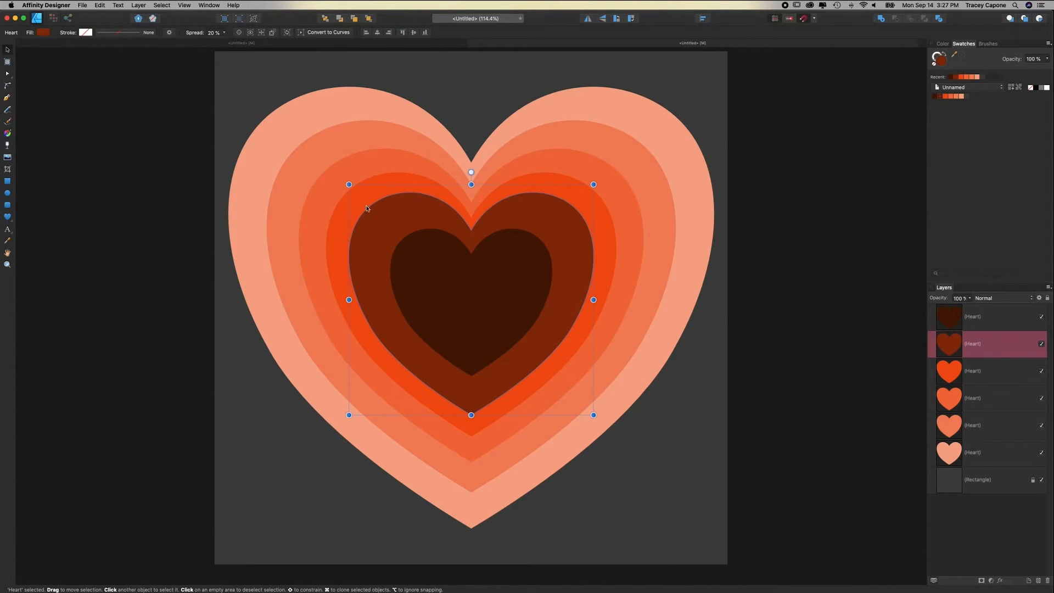
drag(349, 185, 357, 197)
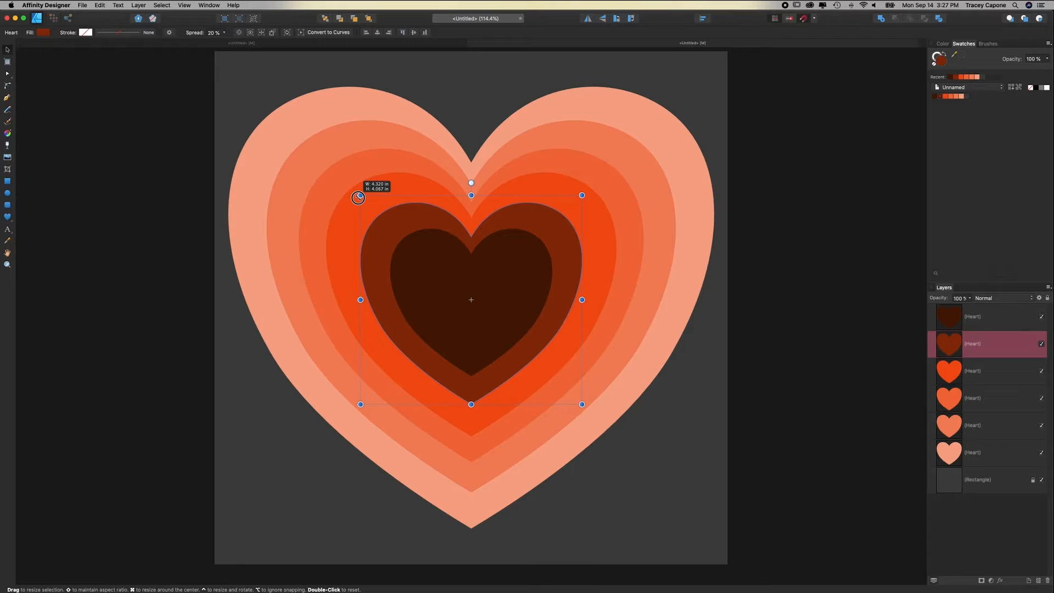
drag(357, 198, 358, 198)
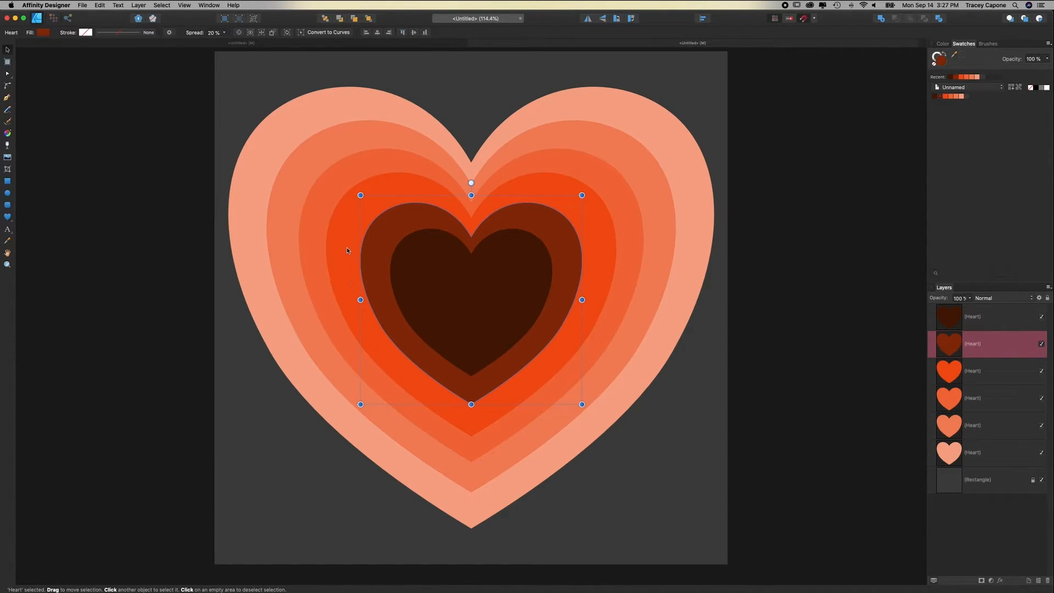
click(338, 222)
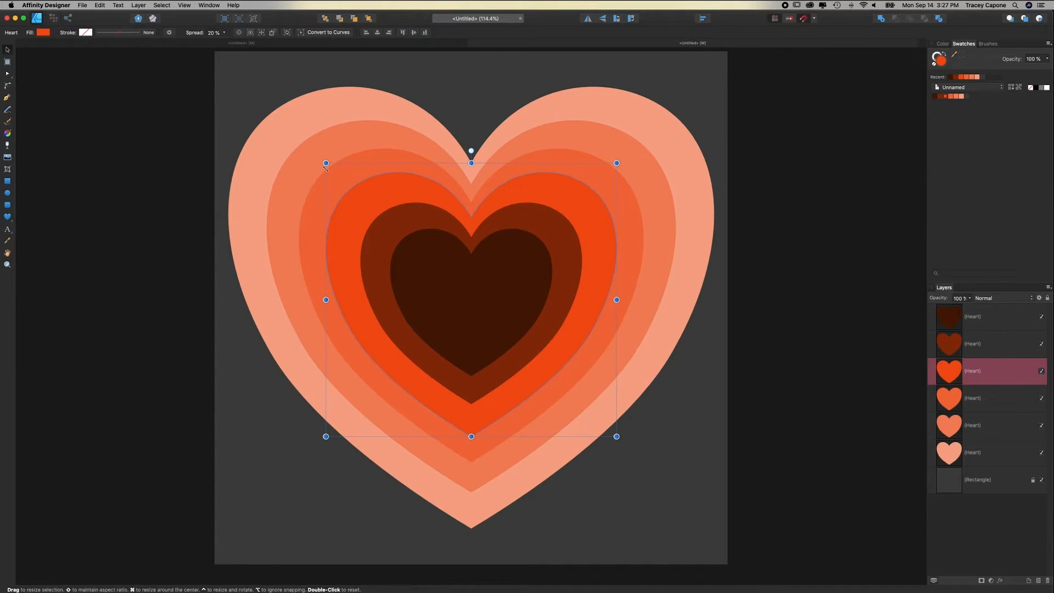
drag(326, 163, 329, 167)
click(253, 93)
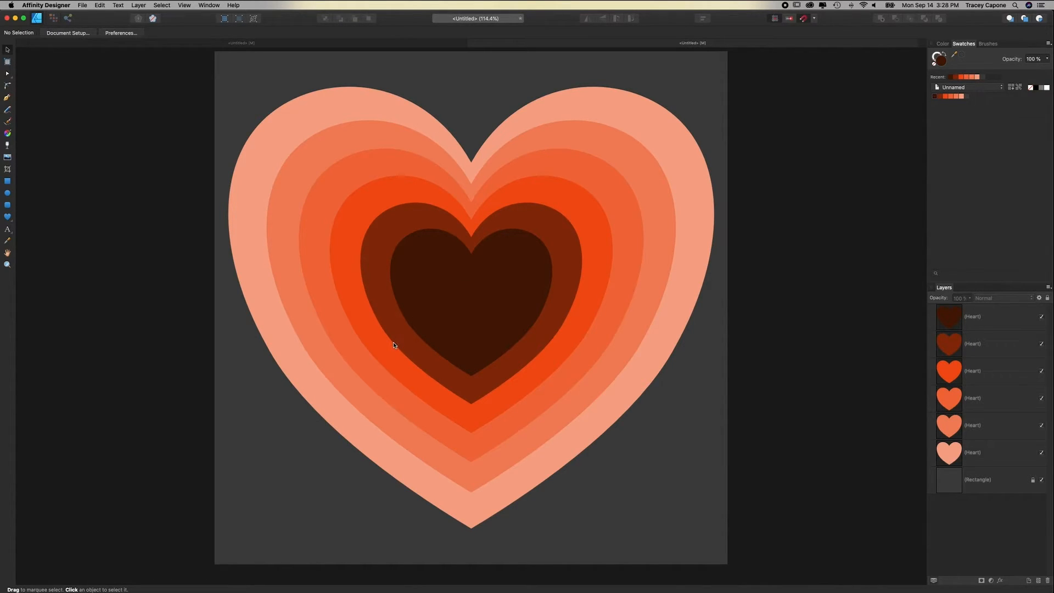
Step: Examine the edge between the peach and lighter orange hearts at extreme magnification, and return to the full page
scroll(451, 308, up, 3)
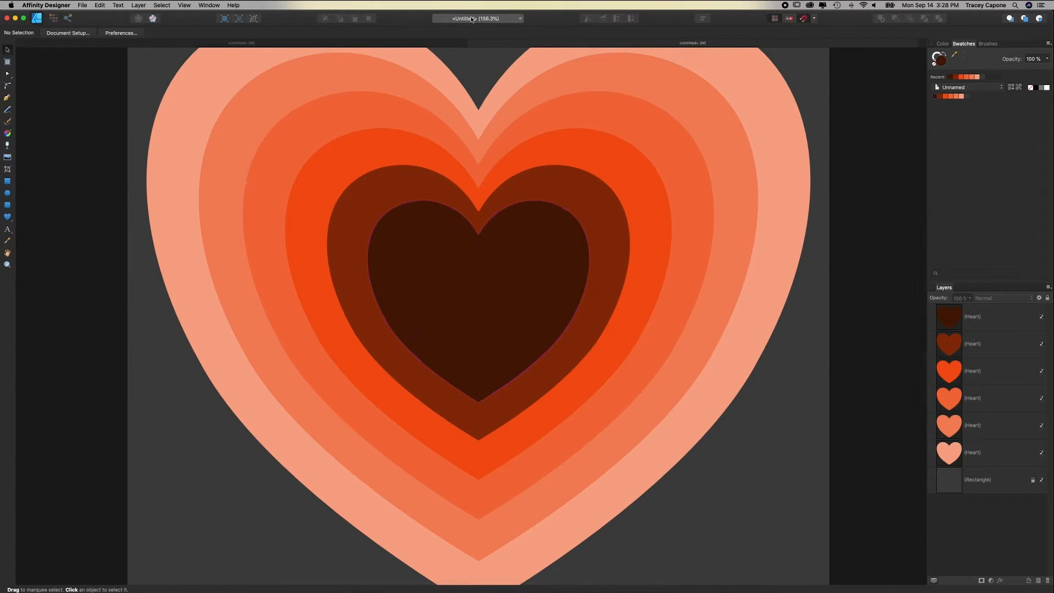
scroll(200, 199, up, 20)
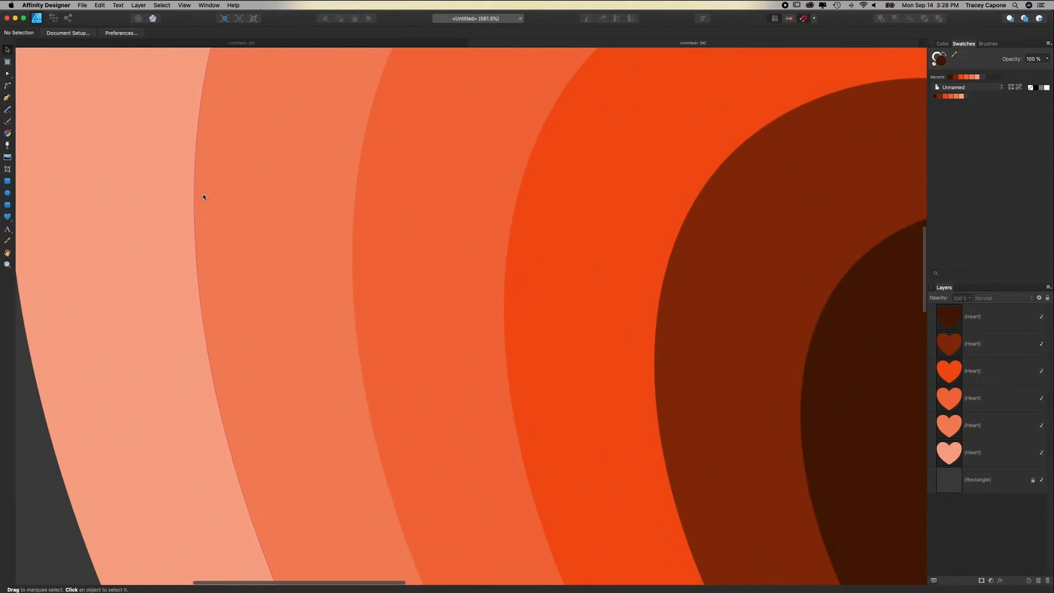
scroll(206, 190, up, 8)
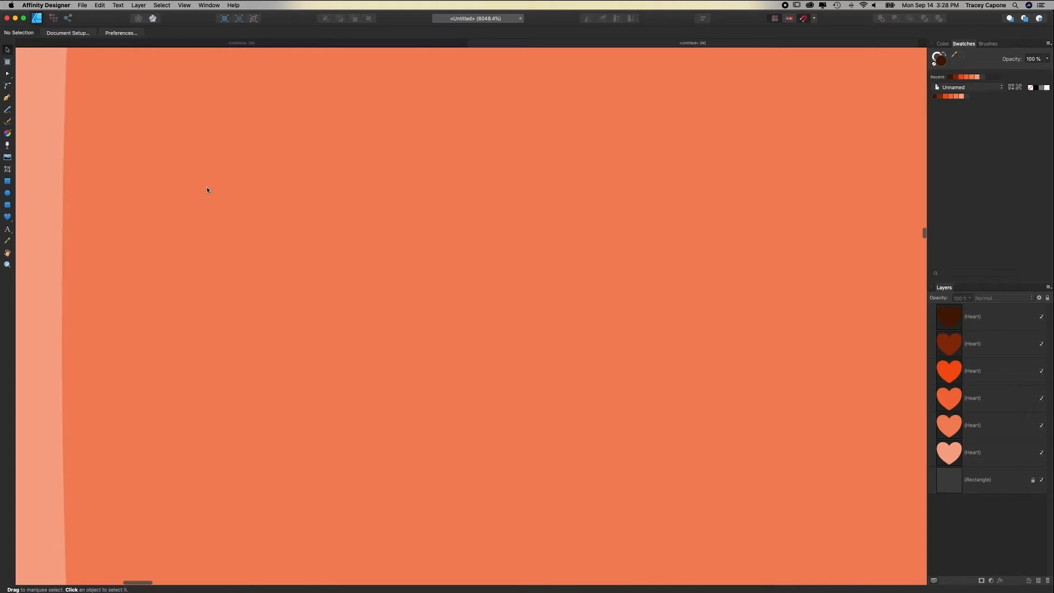
scroll(207, 190, left, 5)
scroll(222, 165, up, 5)
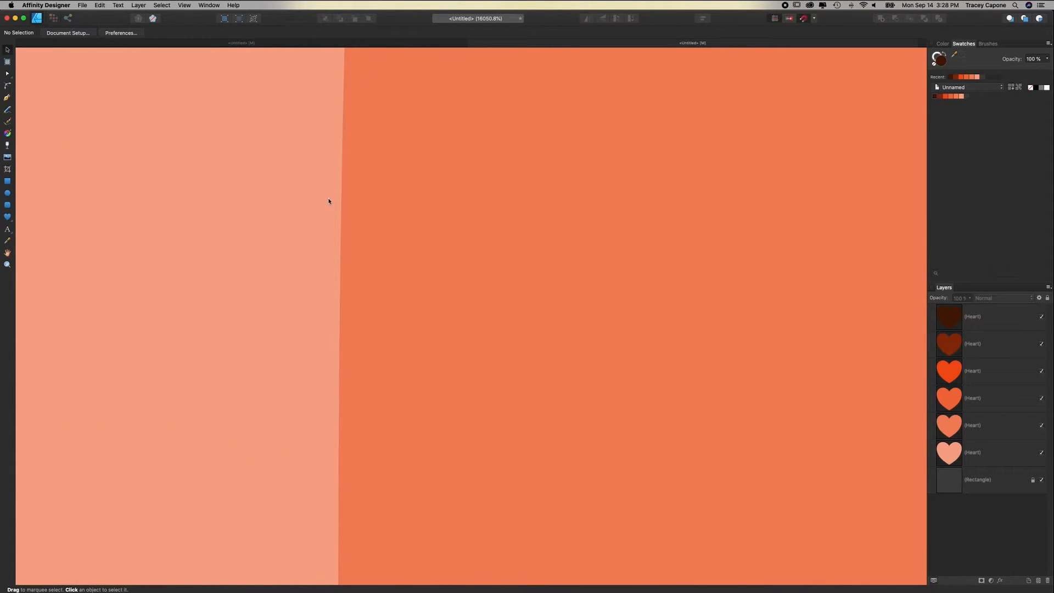
scroll(355, 198, up, 8)
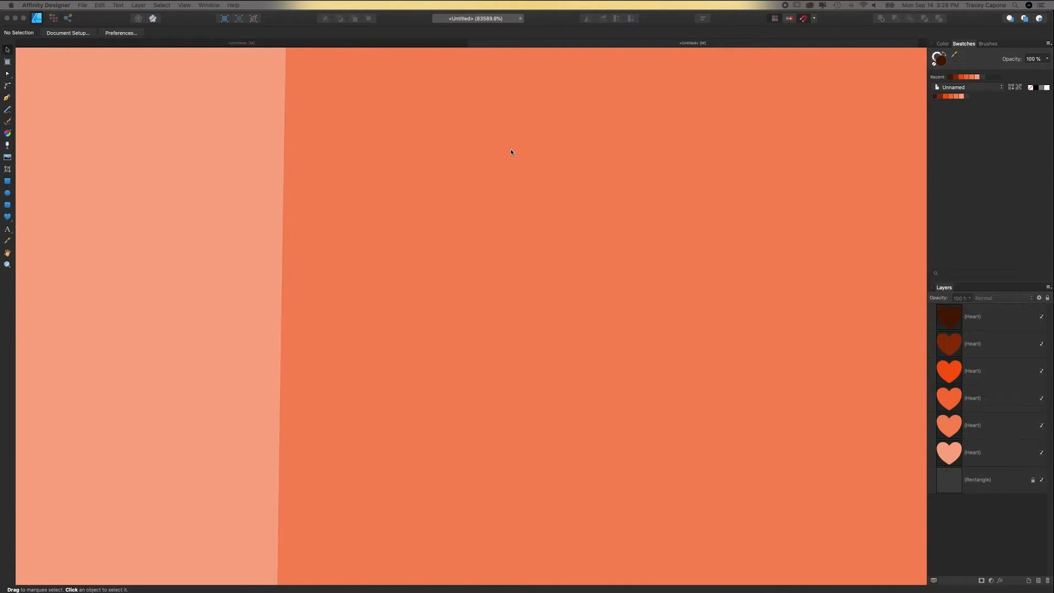
click(260, 194)
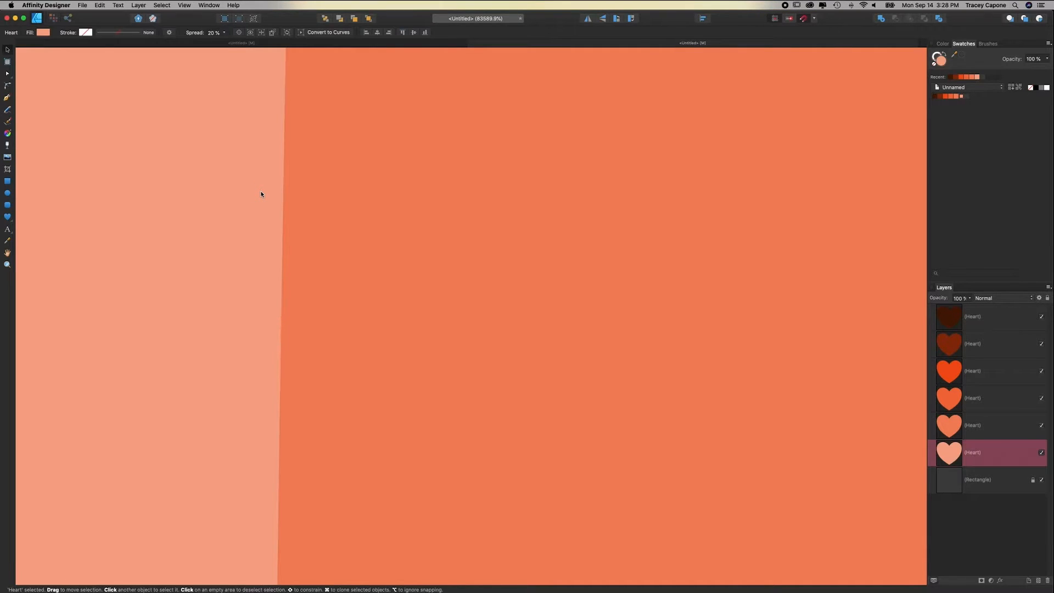
key(super+0)
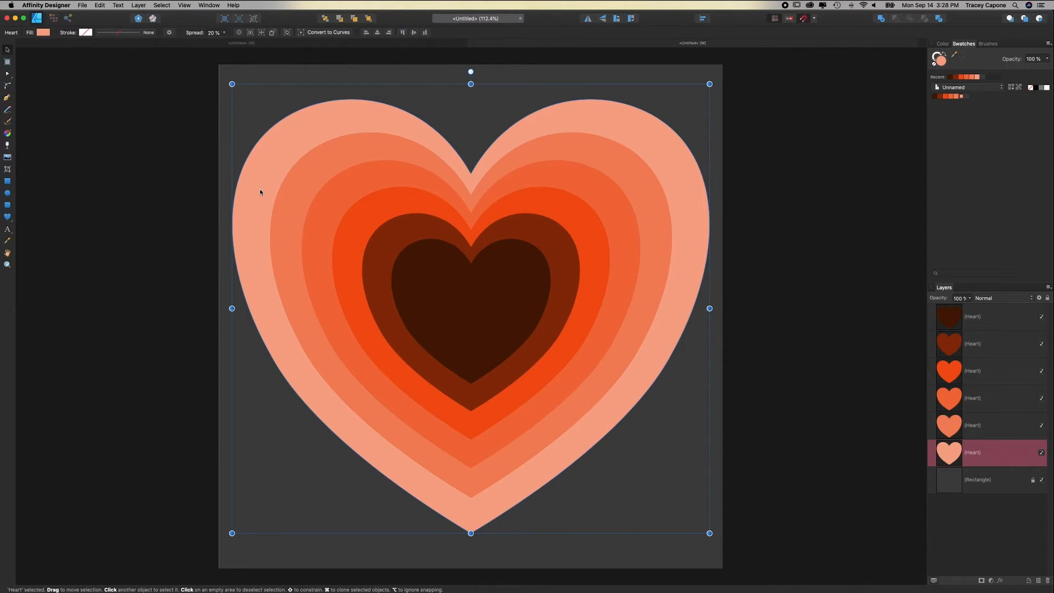
click(275, 78)
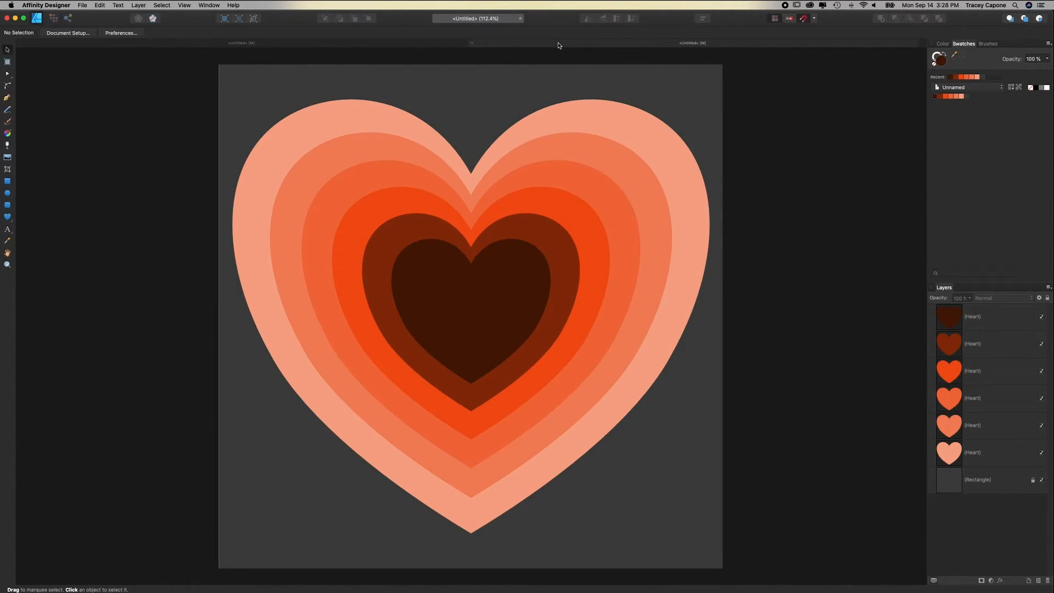
Step: Add an Inner Shadow effect to the outermost peach heart with a 38.1 px offset and a 114° angle
click(604, 118)
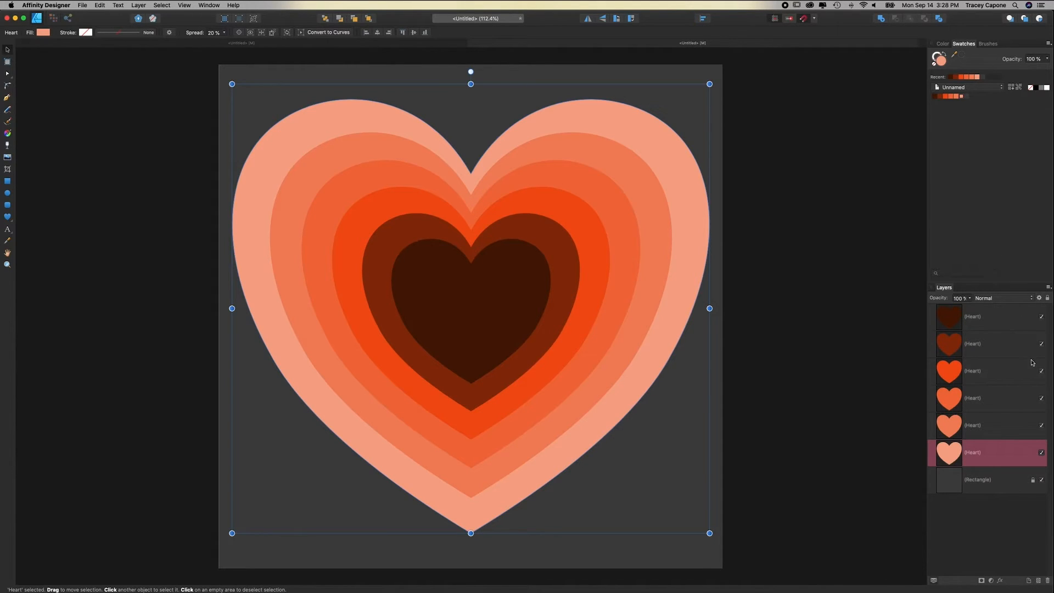
click(1001, 581)
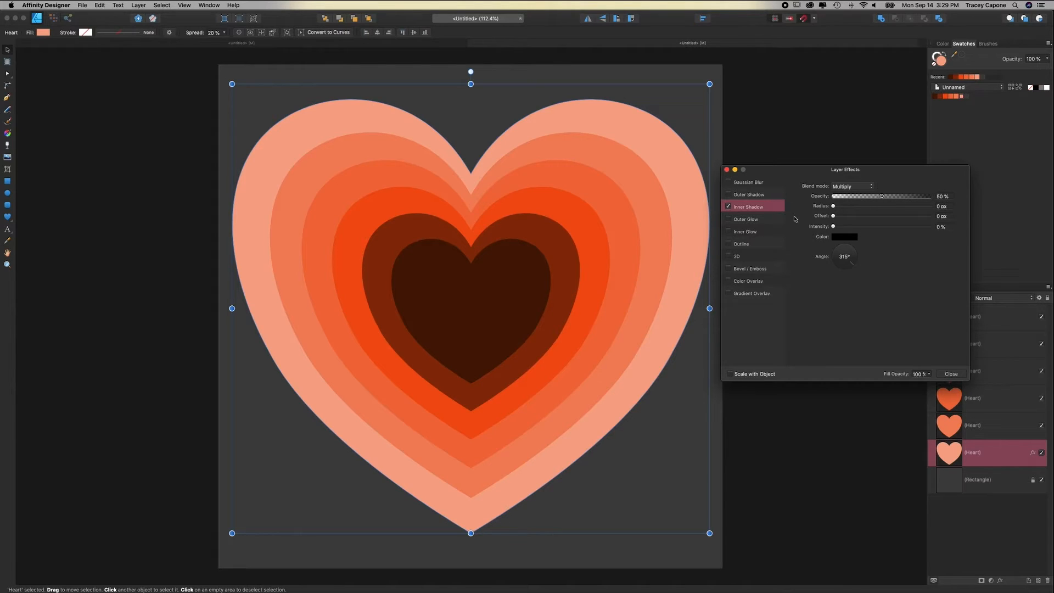
drag(833, 216, 905, 216)
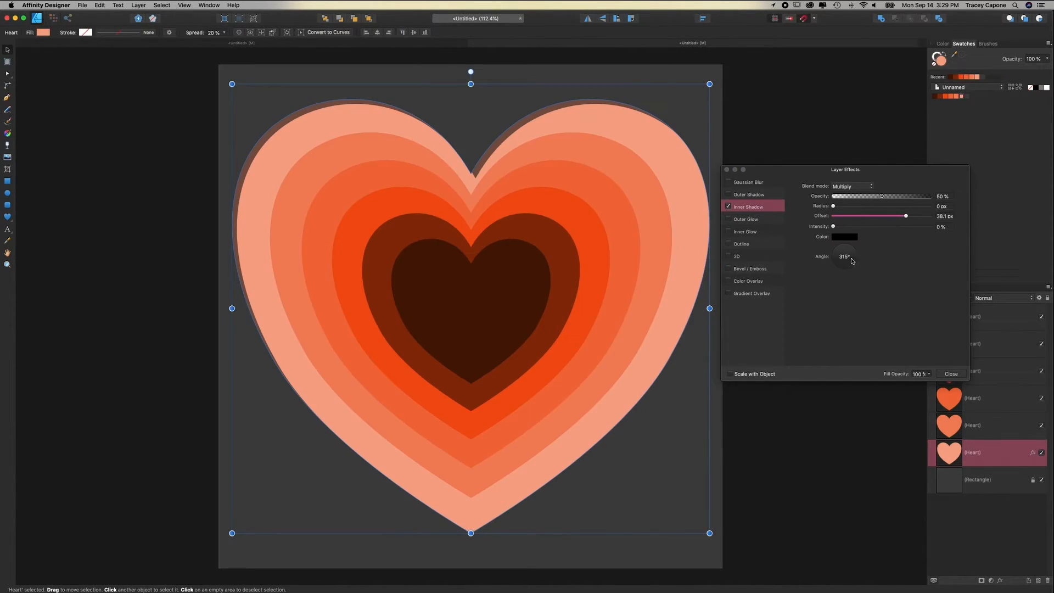
drag(852, 265, 840, 246)
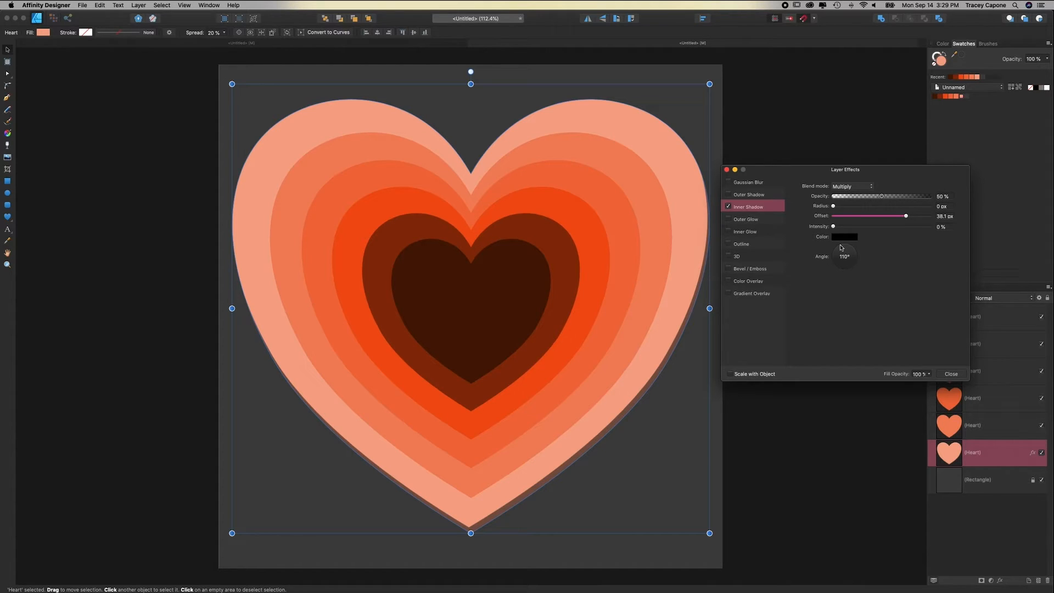
drag(840, 247, 840, 248)
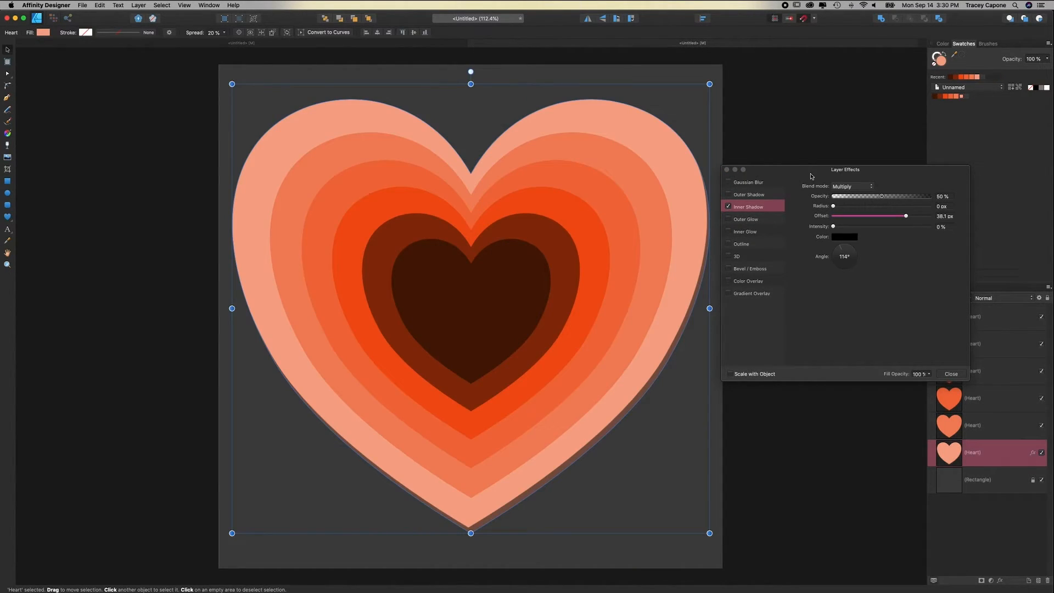
Step: Soften the peach heart's inner shadow with a 44.2 px radius, adjust its strength, and close the layer effects
drag(833, 206, 910, 203)
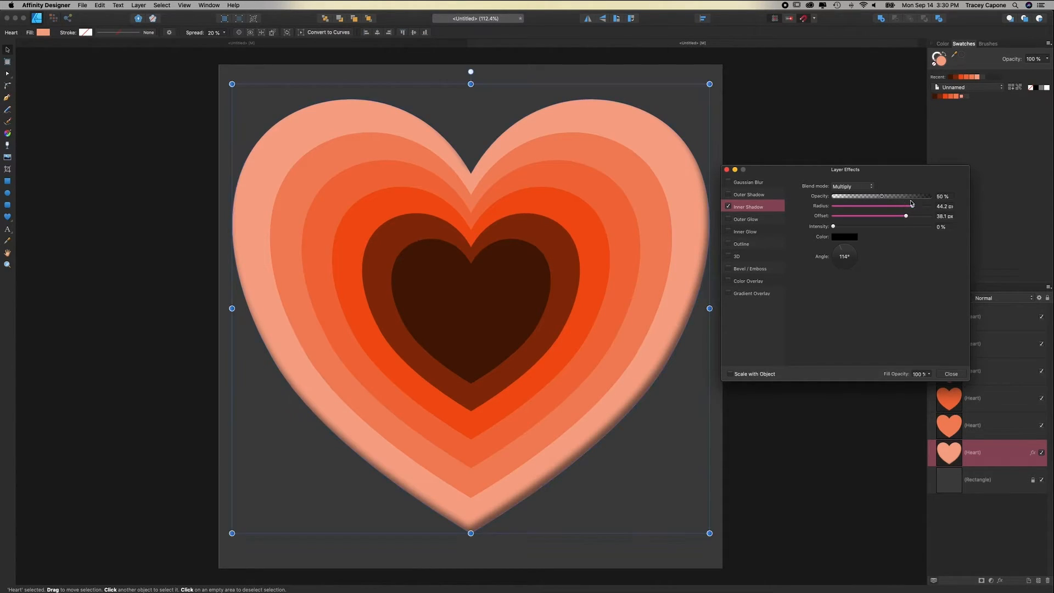
drag(833, 226, 878, 198)
click(955, 374)
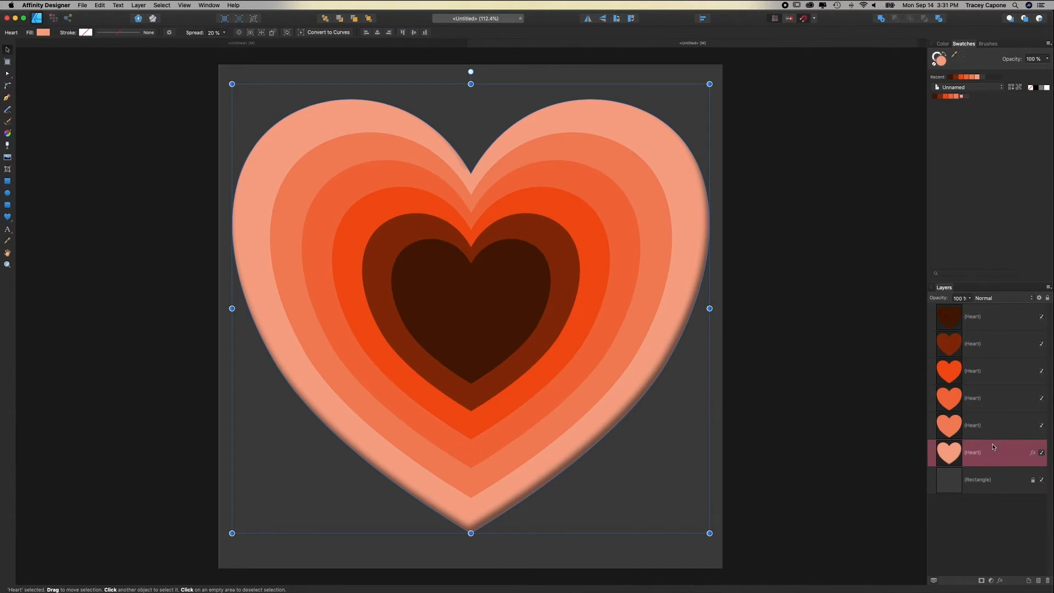
Step: Copy the peach heart's effects and paste only the FX onto the five inner hearts, then deselect everything
click(100, 5)
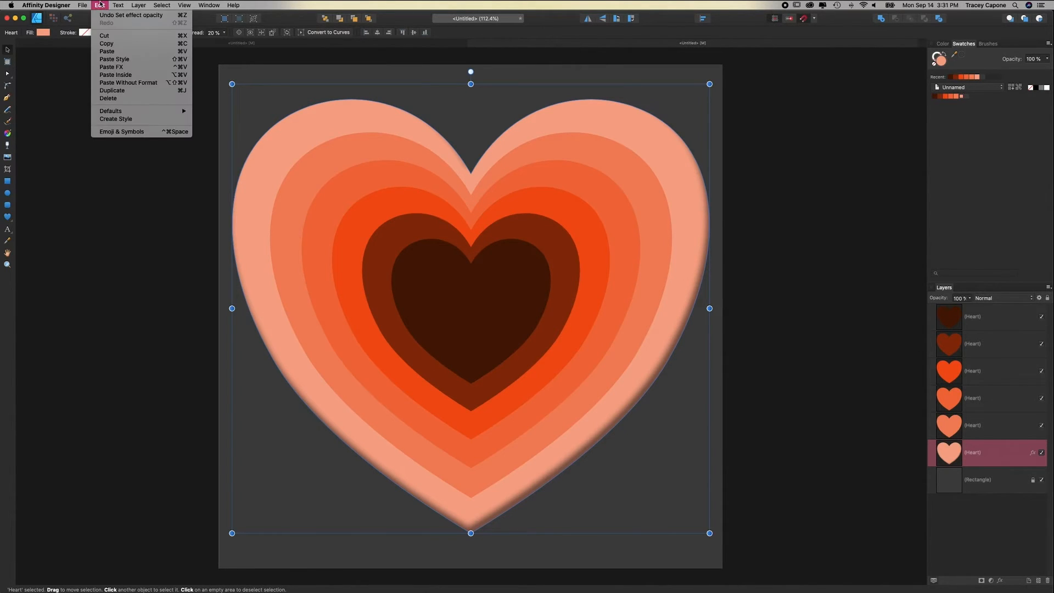
click(103, 43)
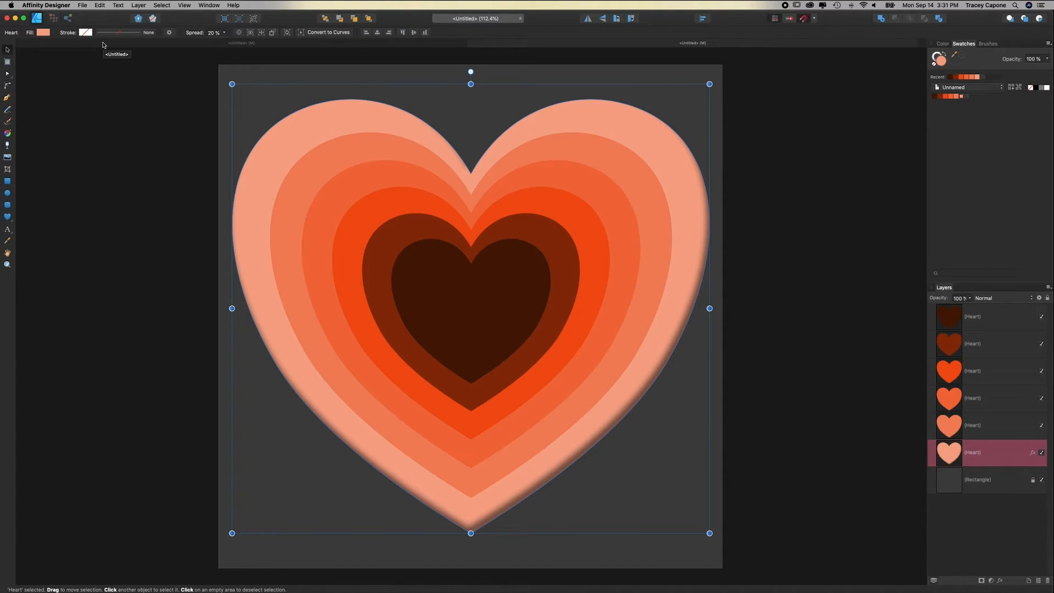
click(1004, 427)
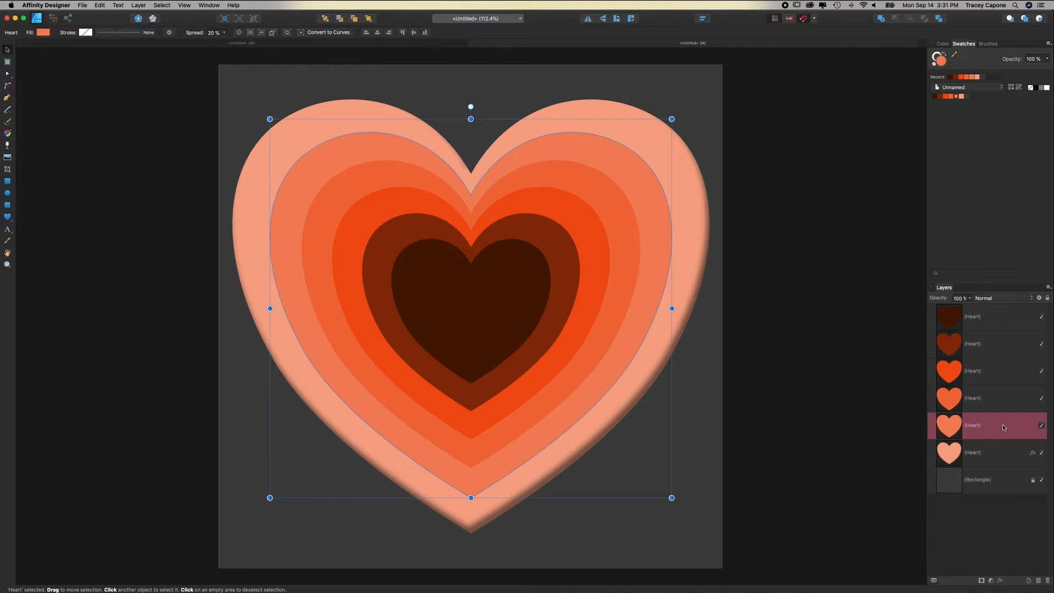
shift+click(1004, 318)
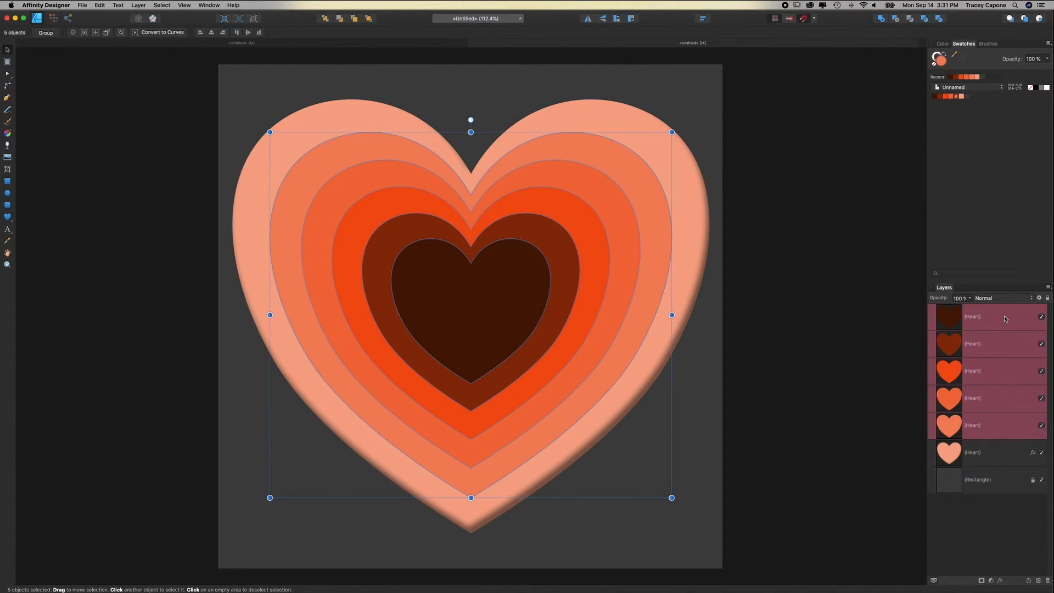
click(100, 5)
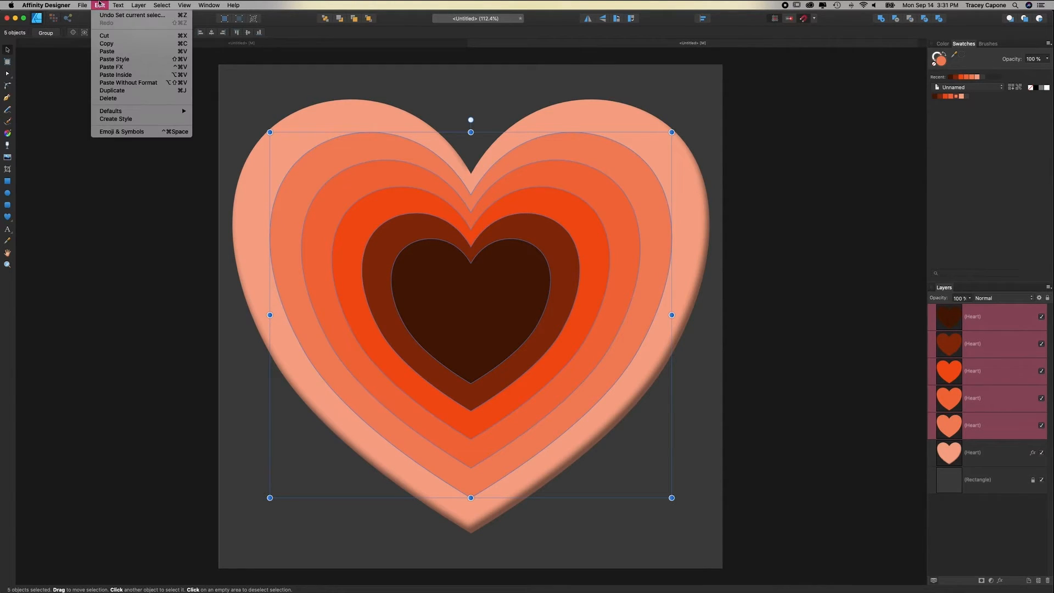
click(104, 68)
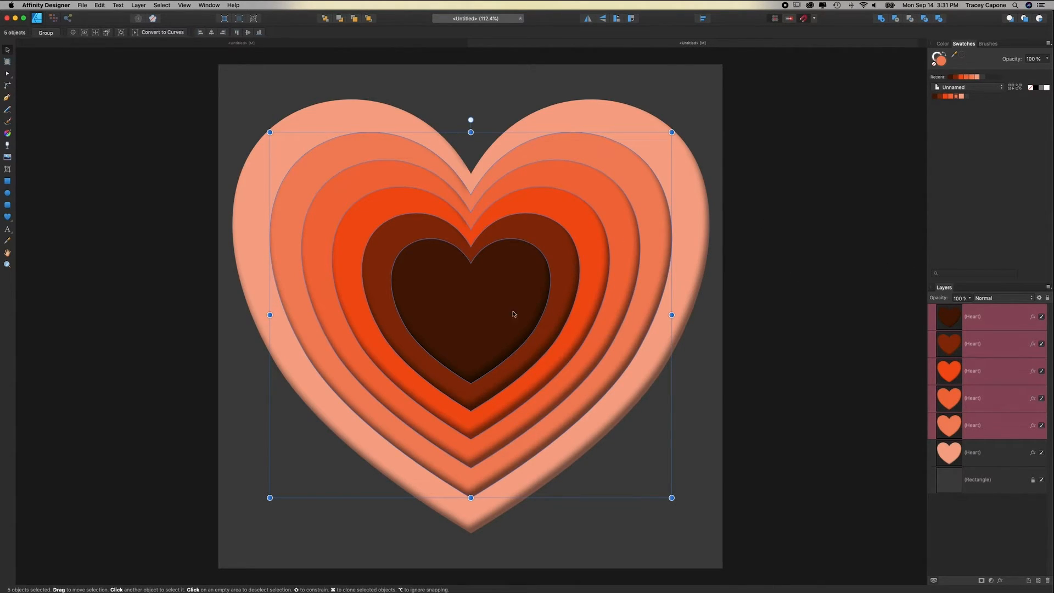
click(765, 383)
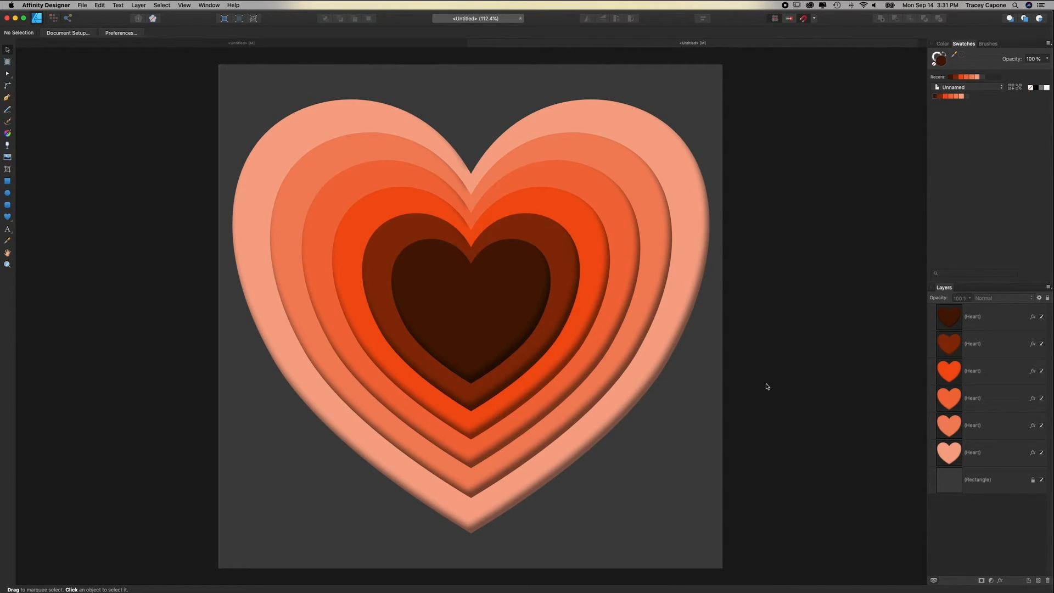
Step: Switch to the Pixel Persona, activate the Paint Brush Tool and display the available brushes
click(54, 18)
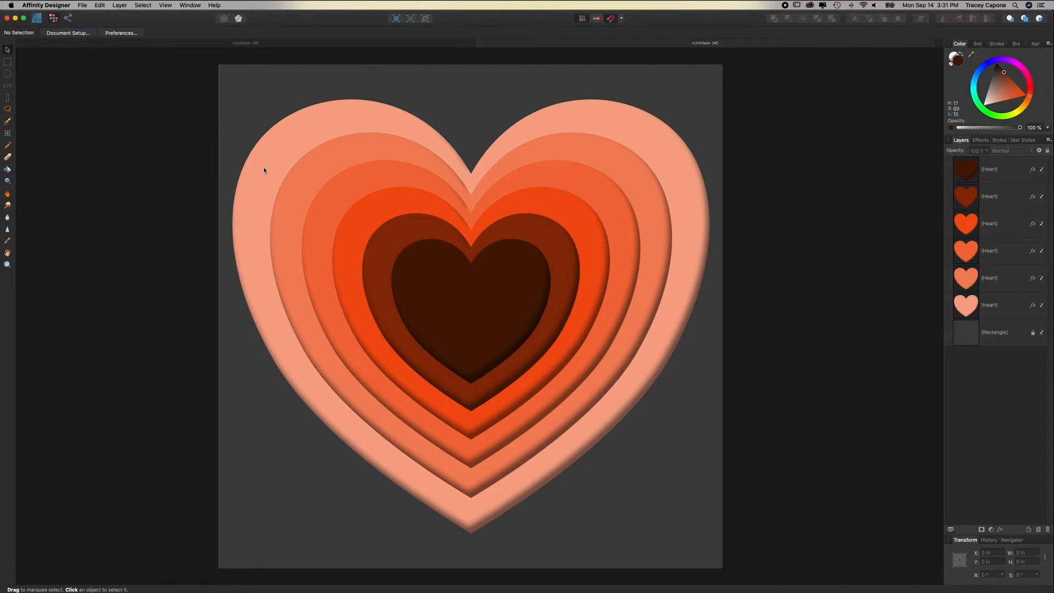
click(9, 146)
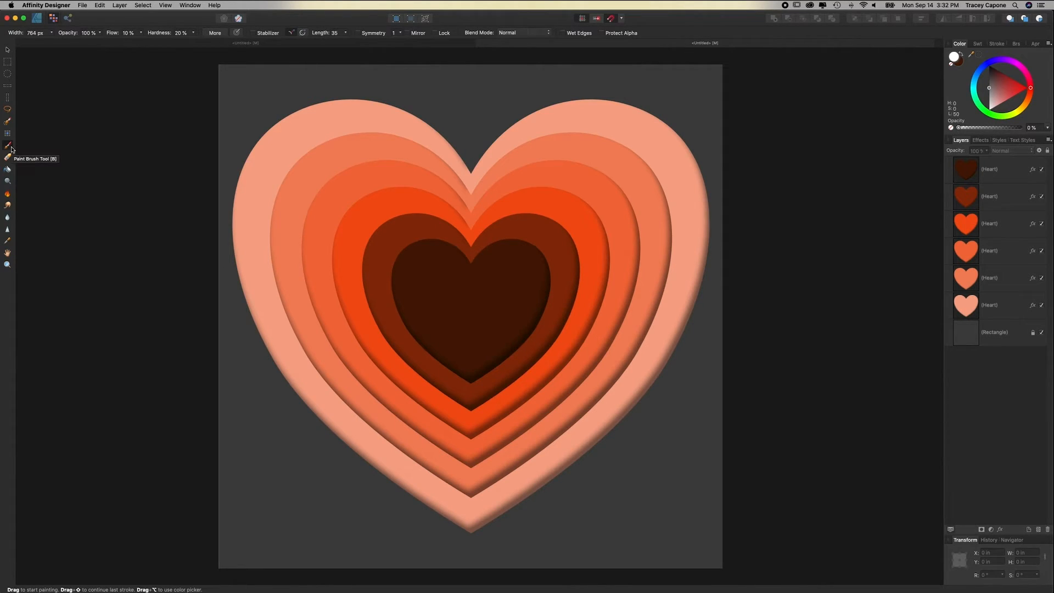
click(1018, 43)
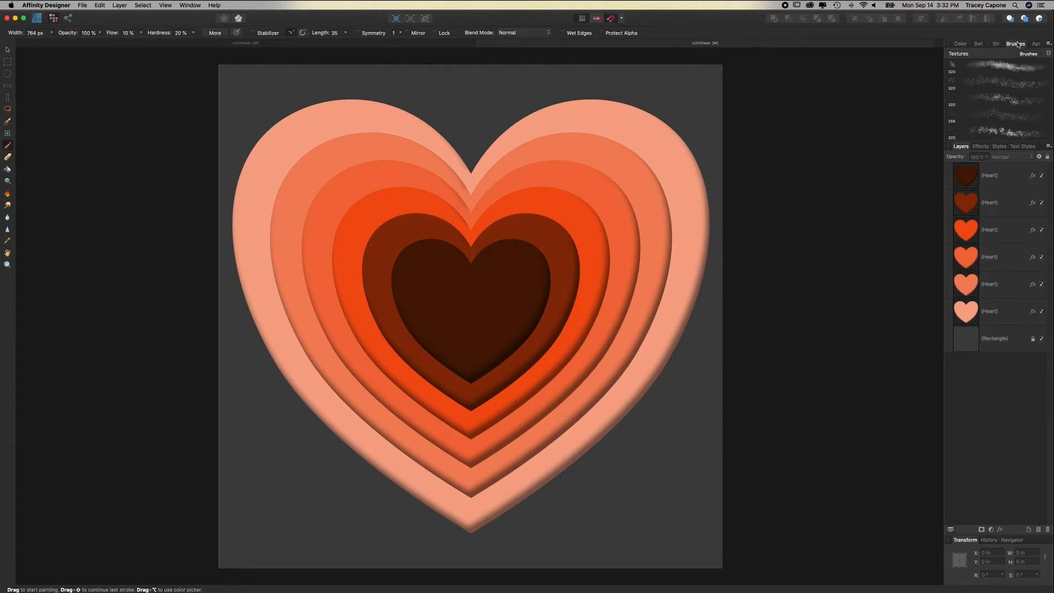
click(165, 5)
mouse_move(181, 138)
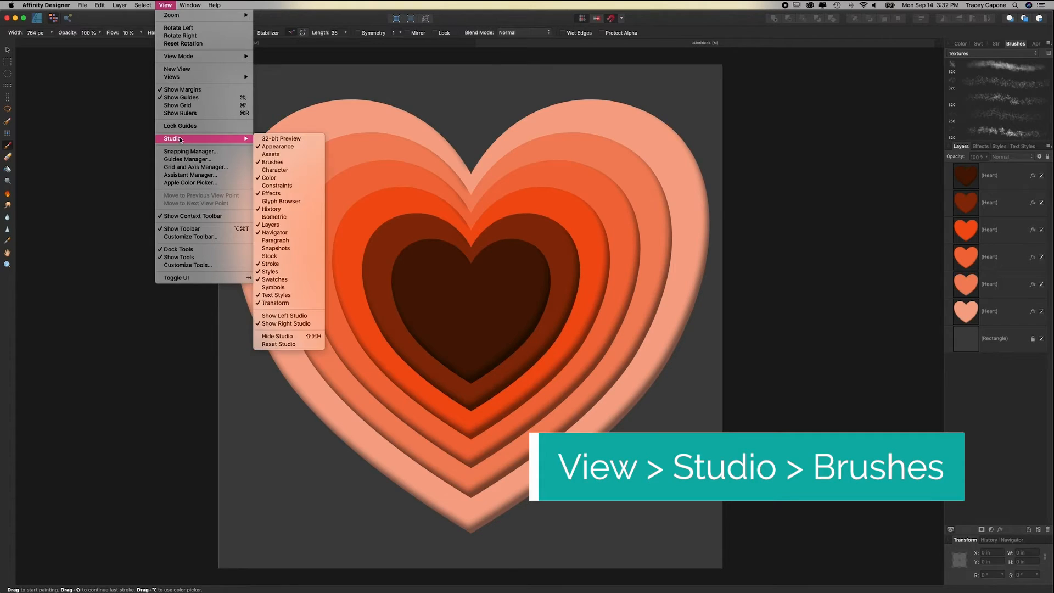
Step: Pick the Brush Pattern 04 brush from the Textures category
click(1001, 53)
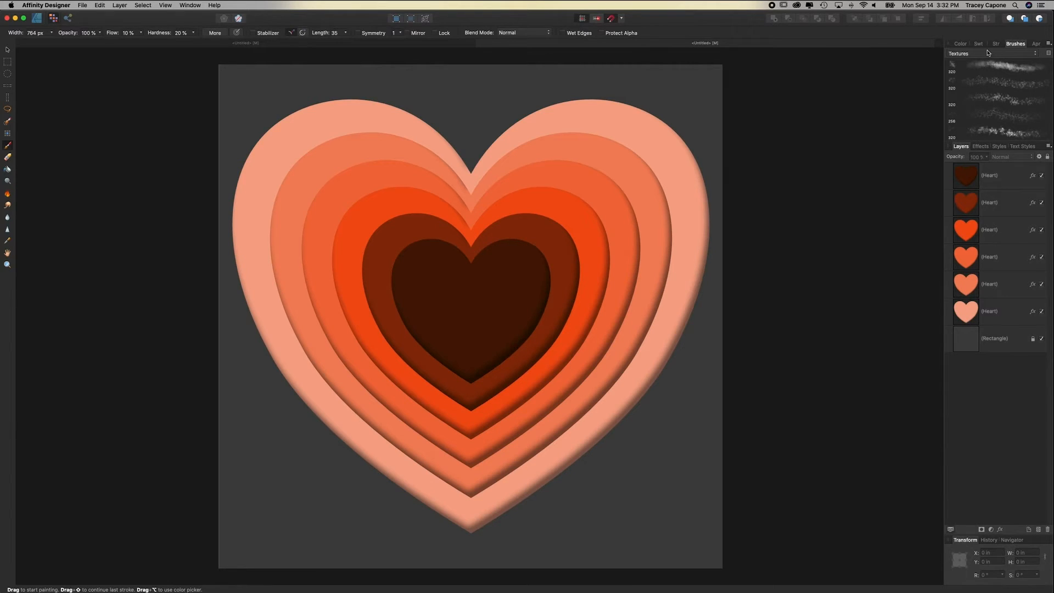
click(988, 53)
click(988, 53)
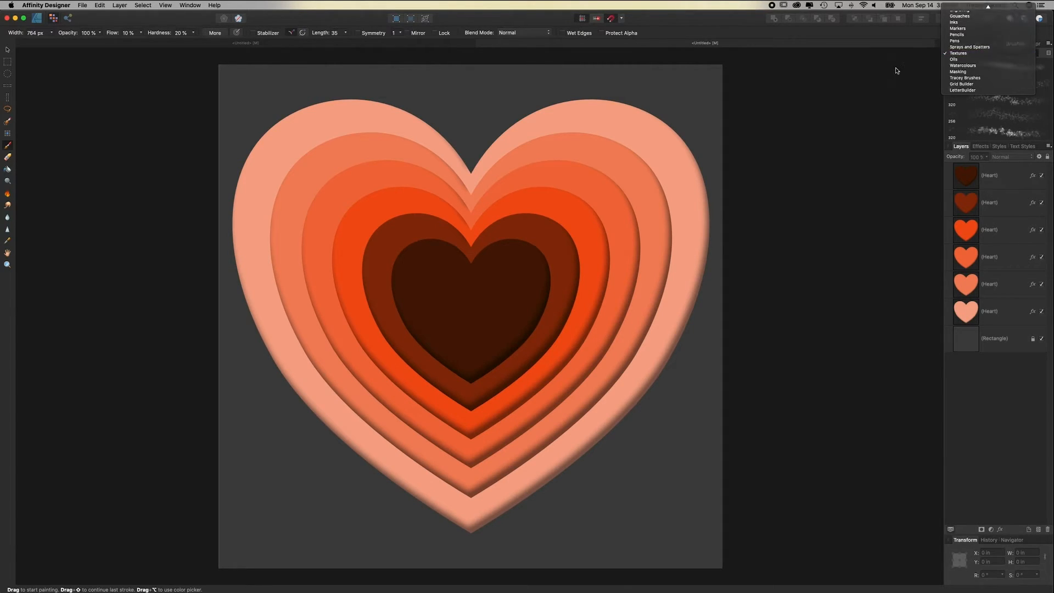
click(988, 53)
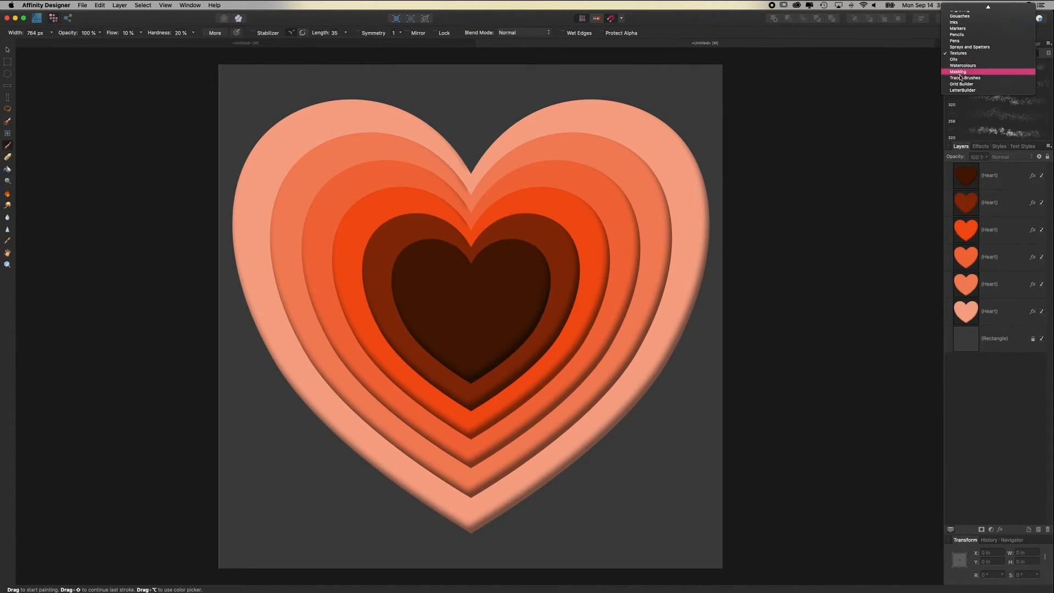
click(960, 53)
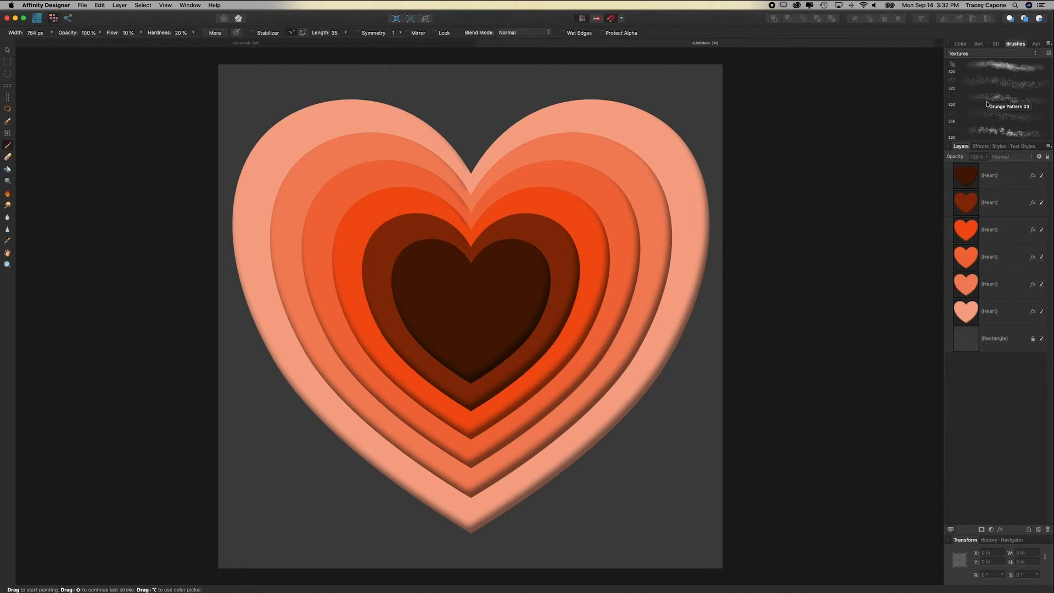
scroll(988, 109, down, 5)
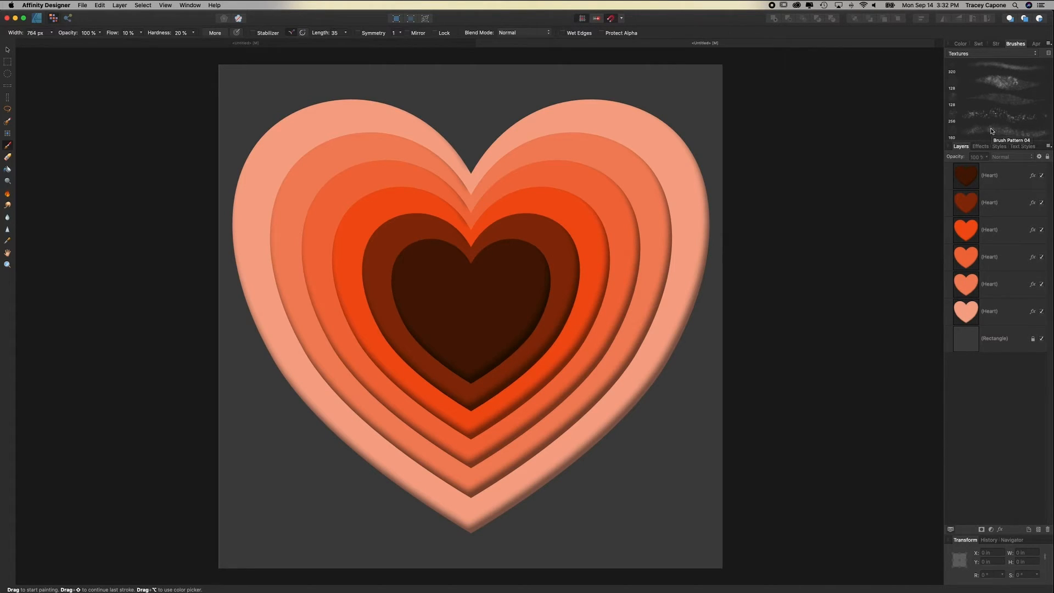
click(992, 130)
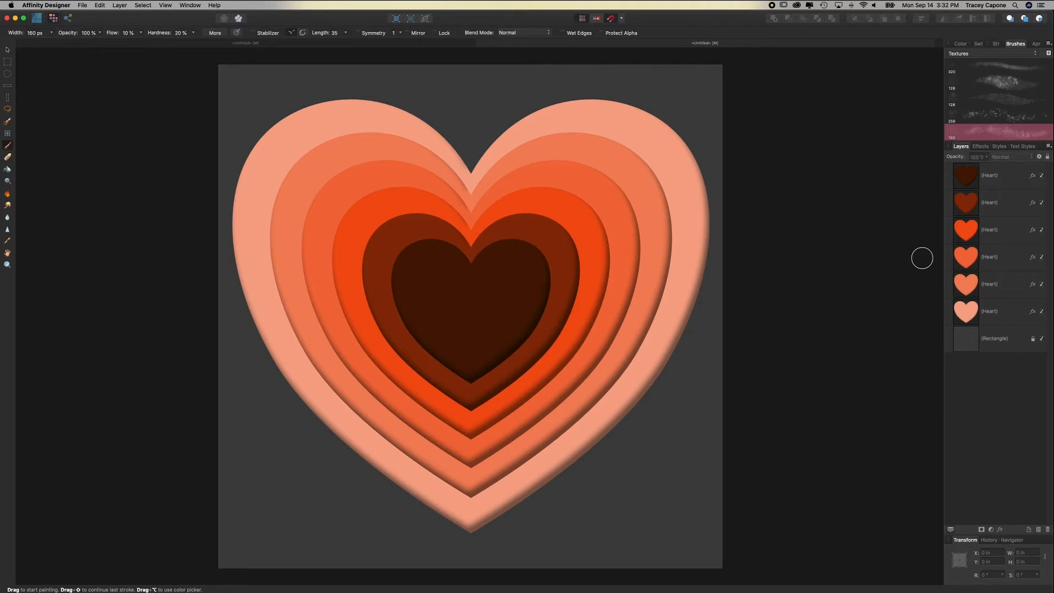
Step: Set the brush color to a dark grey (H 0, S 4, L 19) at 100% opacity
click(977, 44)
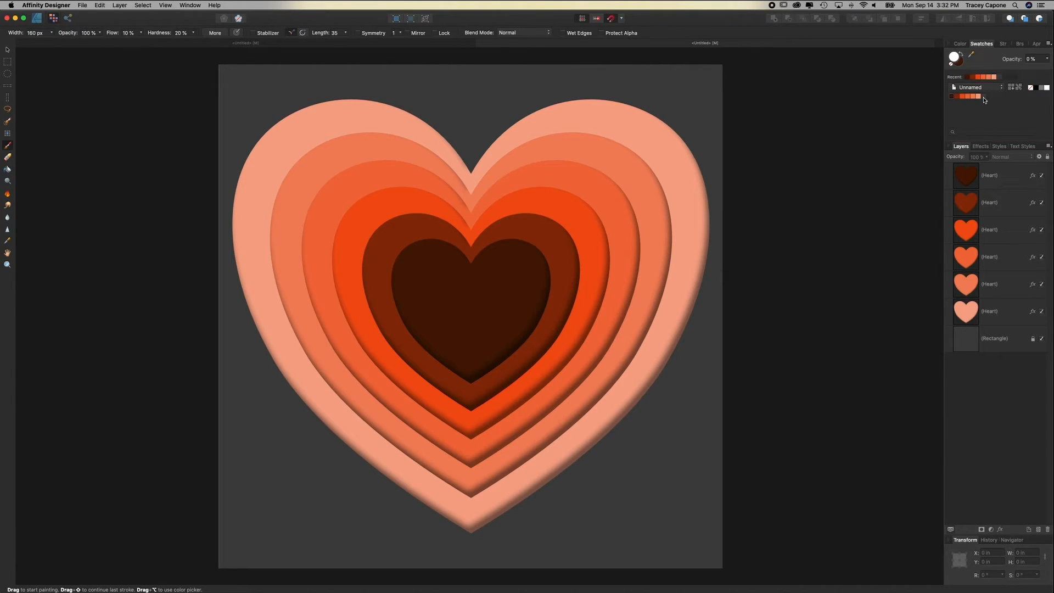
click(961, 54)
click(951, 64)
click(959, 61)
click(958, 44)
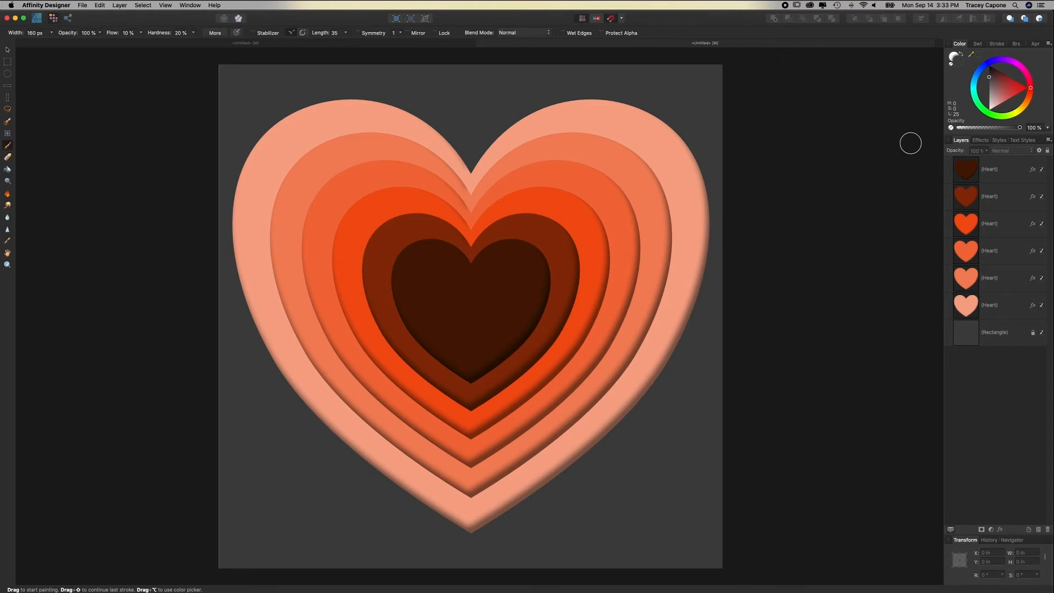
click(989, 76)
drag(990, 75, 990, 76)
Step: Enlarge the brush to a width of 647.3 px
key(bracketright)
key(bracketright)
key(bracketright)
key(bracketright)
key(bracketright)
key(bracketright)
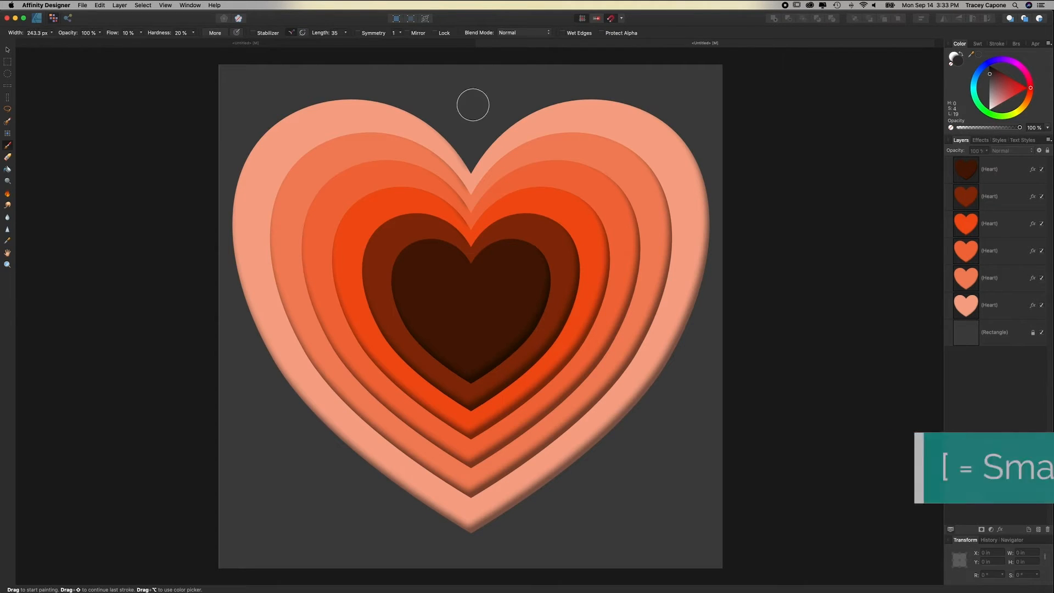
key(bracketright)
key(bracketright)
key(bracketright)
key(bracketright)
key(bracketright)
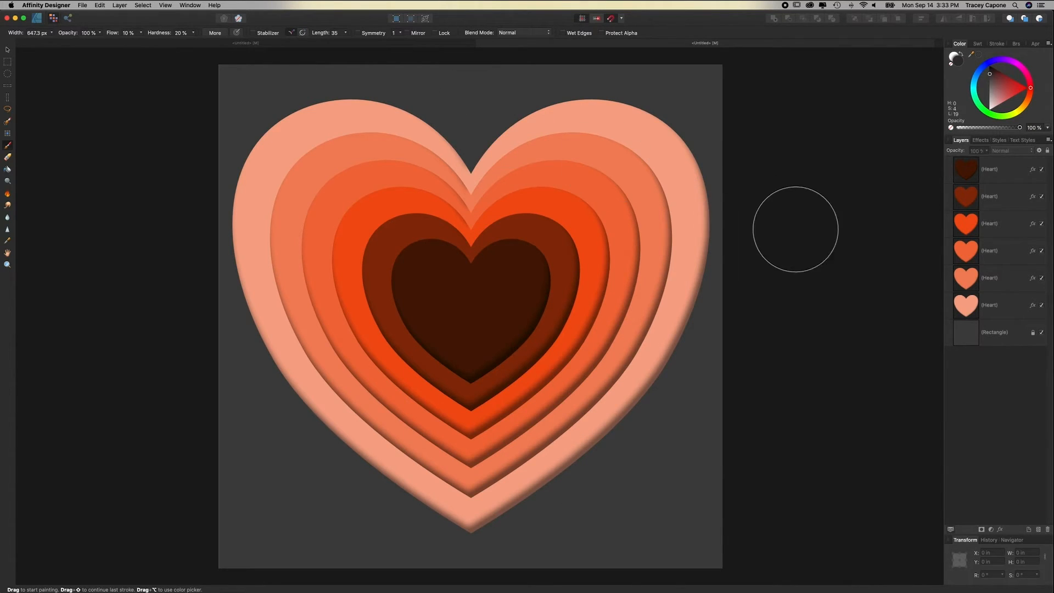
Step: Paint dark grey texture all around the hearts on a new pixel layer inside the background rectangle
click(996, 338)
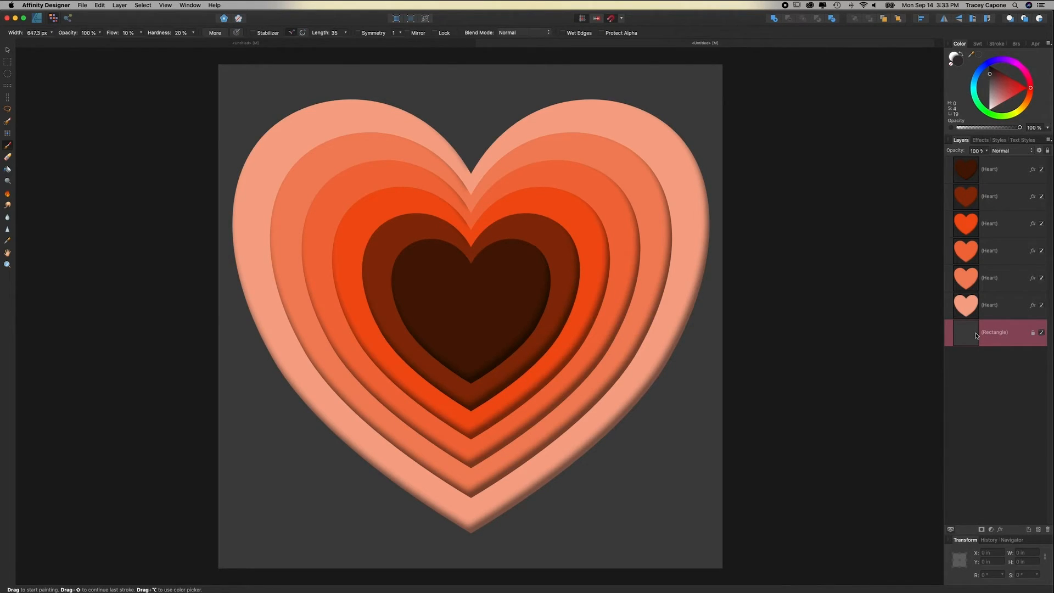
click(681, 100)
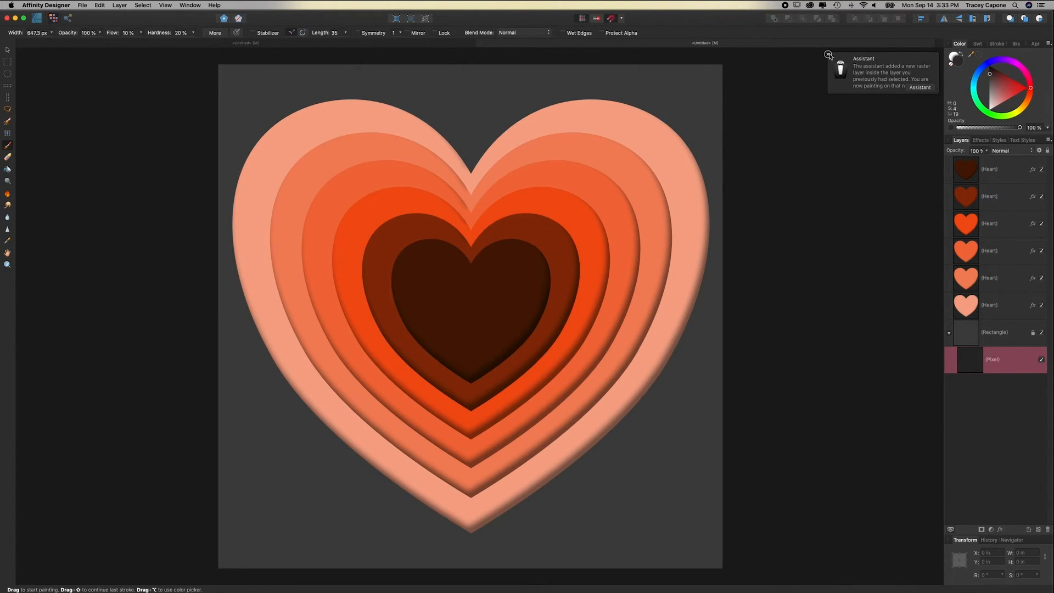
click(829, 55)
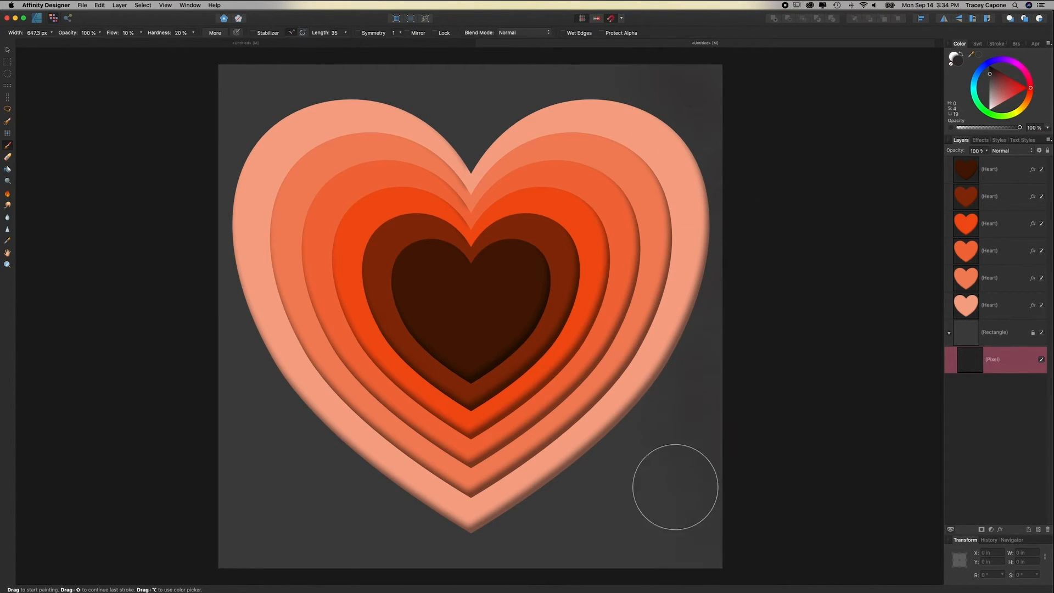
mouse_move(657, 459)
mouse_down()
mouse_move(658, 510)
mouse_move(675, 431)
mouse_move(650, 410)
mouse_move(681, 536)
mouse_move(693, 512)
mouse_move(596, 520)
mouse_move(605, 458)
mouse_move(577, 530)
mouse_move(506, 555)
mouse_move(568, 503)
mouse_move(532, 532)
mouse_move(437, 549)
mouse_move(367, 500)
mouse_move(296, 477)
mouse_move(231, 507)
mouse_move(261, 519)
mouse_move(304, 478)
mouse_move(251, 404)
mouse_move(268, 337)
mouse_move(229, 228)
mouse_move(259, 67)
mouse_move(303, 93)
mouse_move(403, 107)
mouse_move(691, 94)
mouse_move(715, 198)
mouse_move(715, 334)
mouse_move(691, 278)
mouse_move(712, 397)
mouse_move(660, 422)
mouse_move(708, 471)
mouse_move(633, 485)
mouse_move(619, 548)
mouse_move(624, 453)
mouse_move(595, 539)
mouse_move(478, 556)
mouse_move(405, 540)
mouse_move(310, 445)
mouse_move(319, 531)
mouse_move(239, 490)
mouse_move(226, 217)
mouse_move(244, 85)
mouse_move(296, 70)
mouse_move(434, 94)
mouse_move(484, 144)
mouse_move(476, 91)
mouse_move(667, 91)
mouse_move(701, 174)
mouse_move(716, 506)
mouse_move(708, 527)
mouse_move(282, 474)
mouse_move(291, 536)
mouse_up()
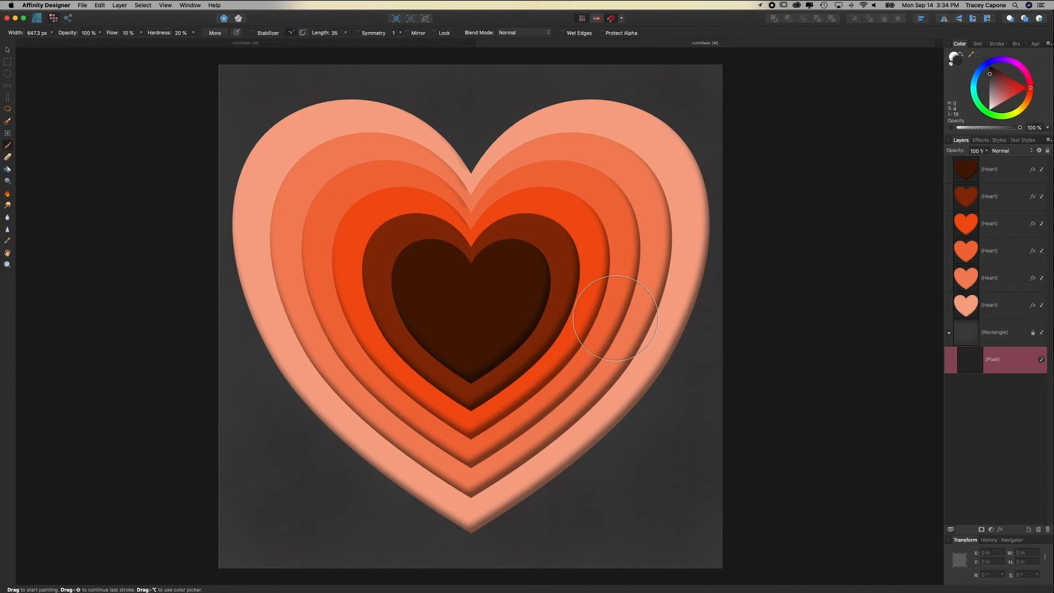
Step: Paint more background texture in a darker grey (H 0, S 5, L 13) and set the pixel layer's blend mode to Multiply
drag(990, 75, 990, 73)
mouse_move(658, 72)
mouse_down()
mouse_move(685, 121)
mouse_move(735, 134)
mouse_move(681, 236)
mouse_move(685, 324)
mouse_move(717, 351)
mouse_move(699, 363)
mouse_move(691, 443)
mouse_move(635, 517)
mouse_move(583, 515)
mouse_move(555, 541)
mouse_move(413, 524)
mouse_move(348, 502)
mouse_move(274, 440)
mouse_move(272, 481)
mouse_move(351, 539)
mouse_move(346, 556)
mouse_move(261, 460)
mouse_move(221, 383)
mouse_move(221, 228)
mouse_move(232, 152)
mouse_move(255, 108)
mouse_move(298, 84)
mouse_move(373, 72)
mouse_move(529, 78)
mouse_move(449, 100)
mouse_move(364, 72)
mouse_move(297, 82)
mouse_move(563, 87)
mouse_move(630, 81)
mouse_move(612, 81)
mouse_move(634, 78)
mouse_move(646, 58)
mouse_move(601, 88)
mouse_move(628, 208)
mouse_move(620, 441)
mouse_move(574, 454)
mouse_move(265, 369)
mouse_move(283, 559)
mouse_move(252, 548)
mouse_move(453, 570)
mouse_move(509, 558)
mouse_move(735, 558)
mouse_move(755, 530)
mouse_up()
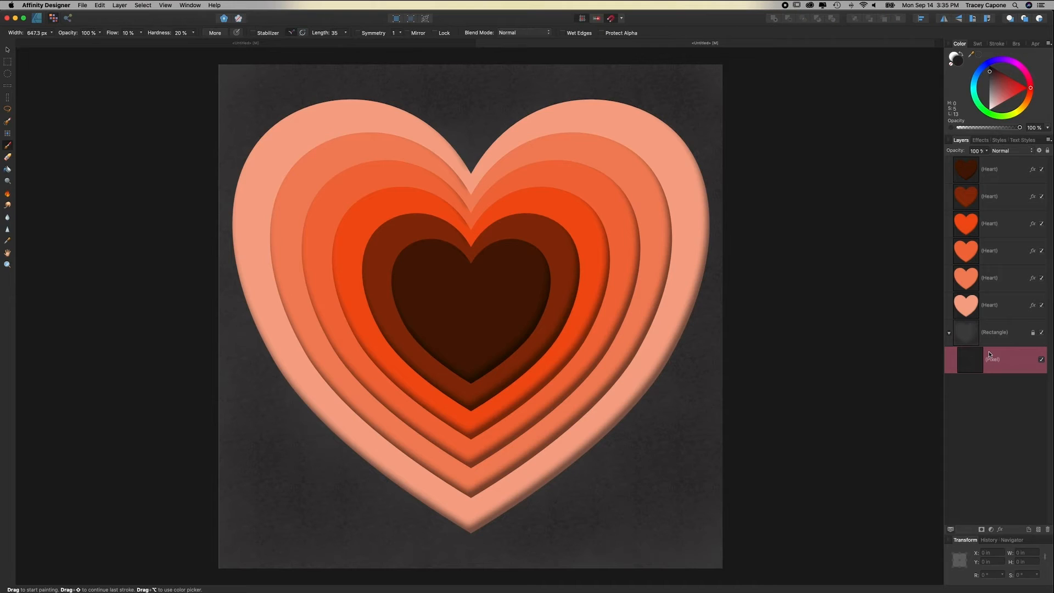
click(1006, 152)
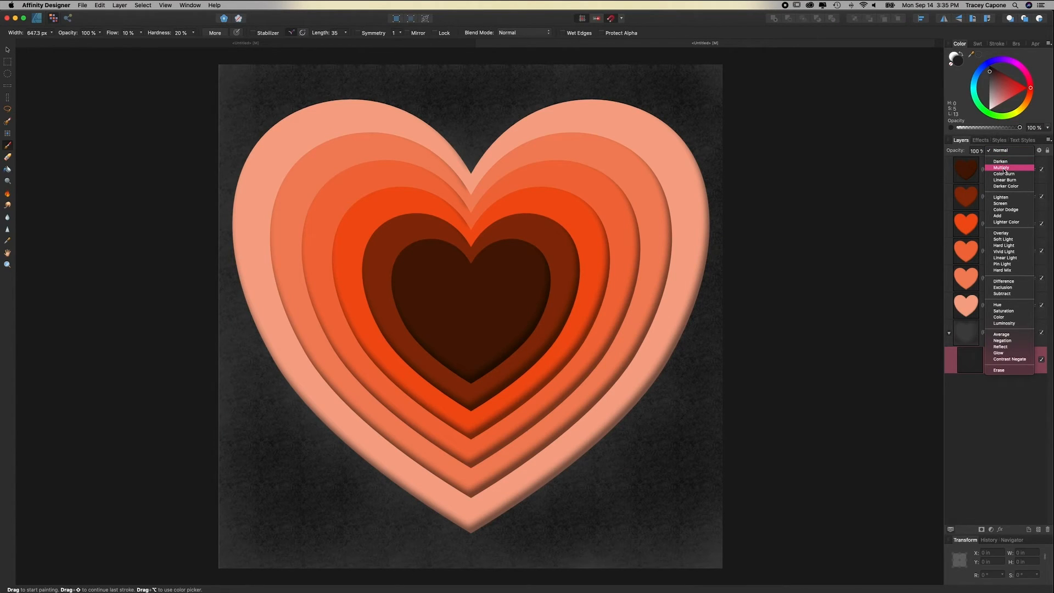
click(1004, 169)
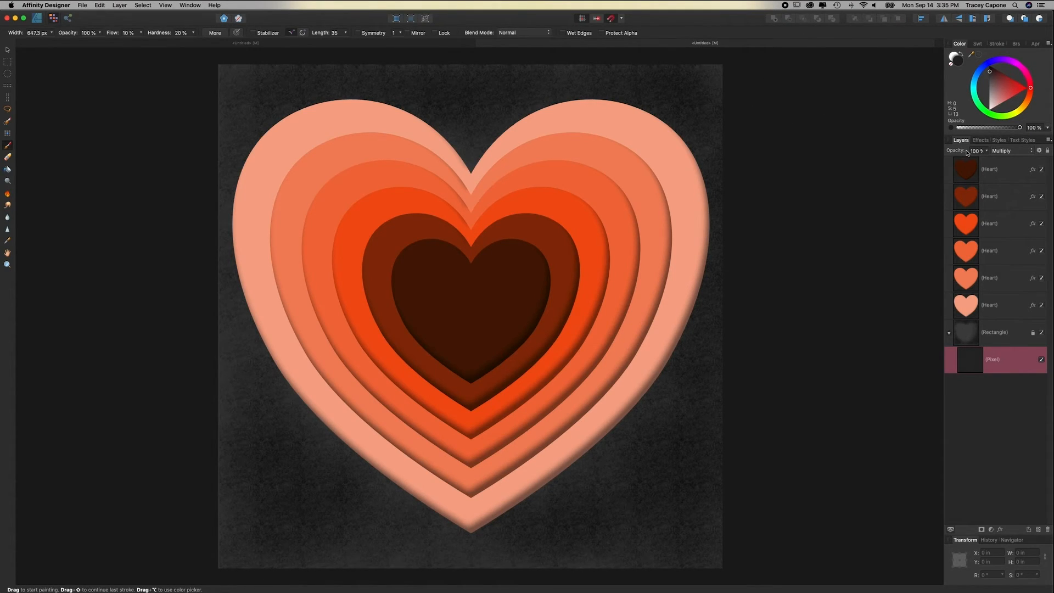
Step: Lower the background texture pixel layer's opacity to 31%
click(987, 151)
drag(986, 160, 939, 162)
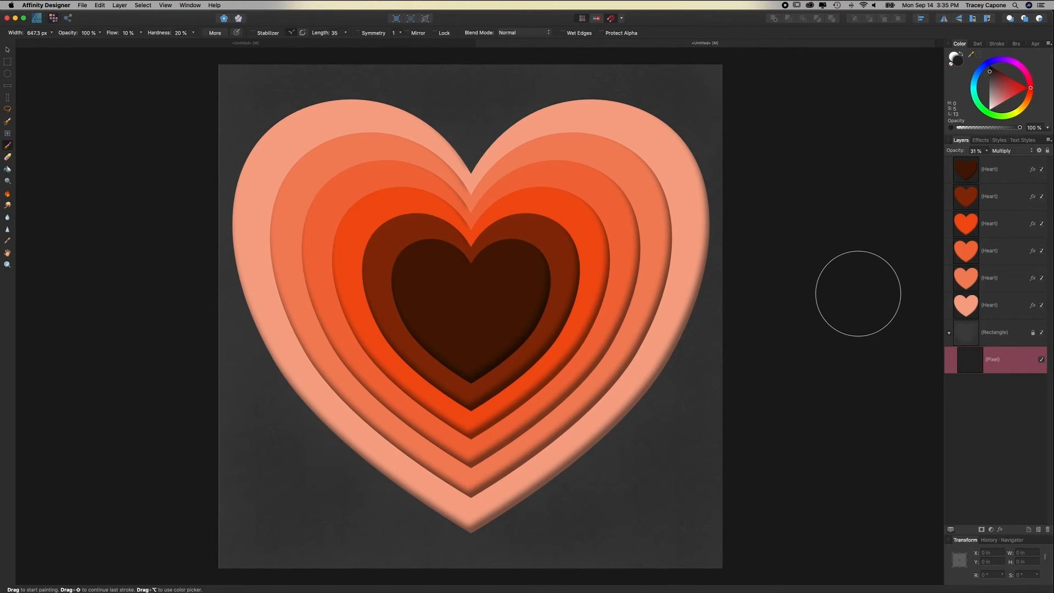
Step: With no layer selected, pick the lightest salmon palette swatch and deepen the brush color to H 16, S 98, L 70
click(995, 305)
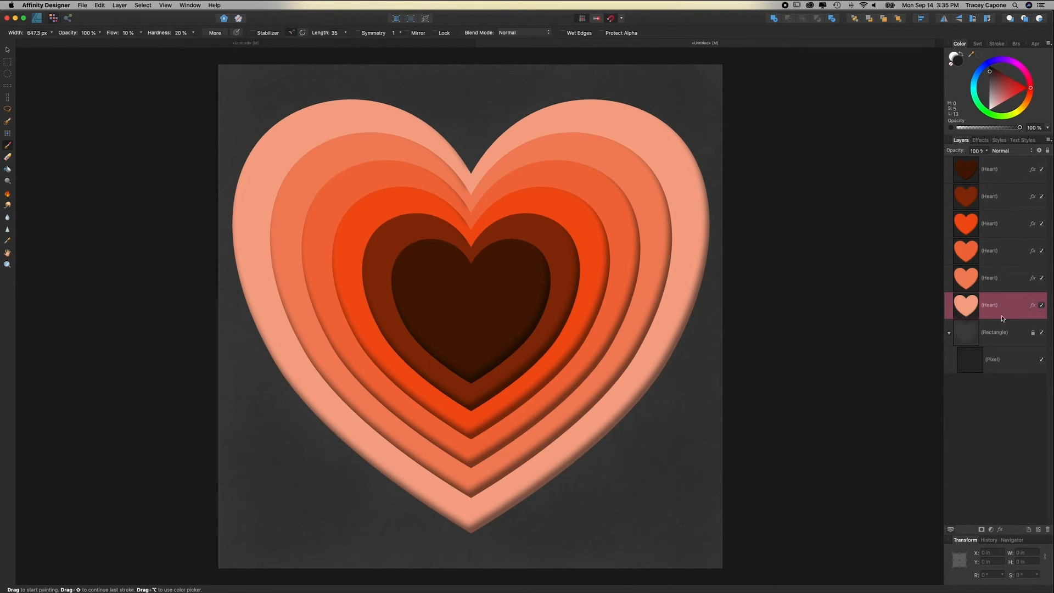
click(998, 395)
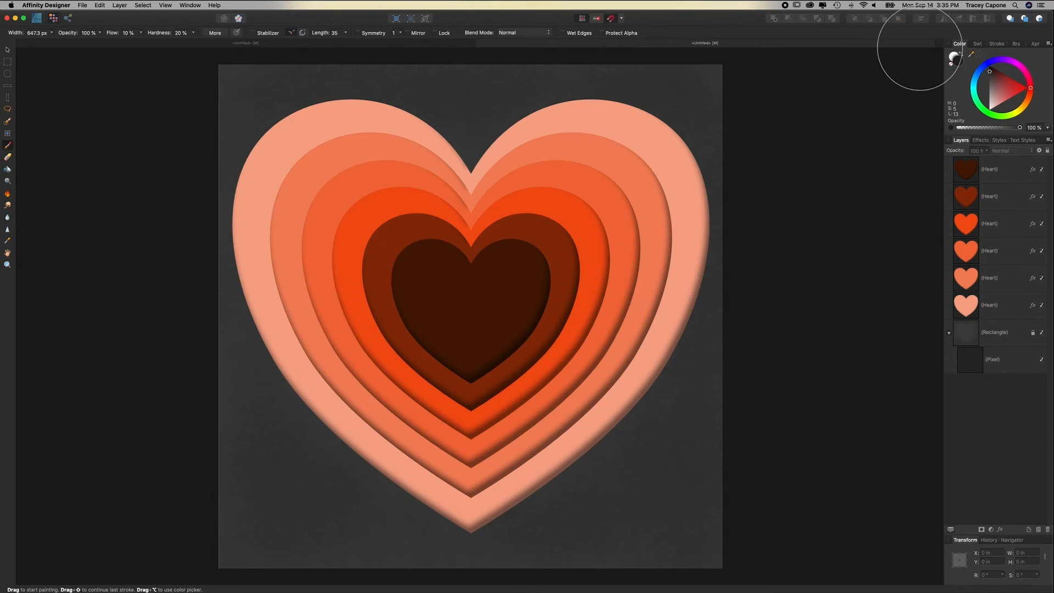
click(977, 43)
click(978, 97)
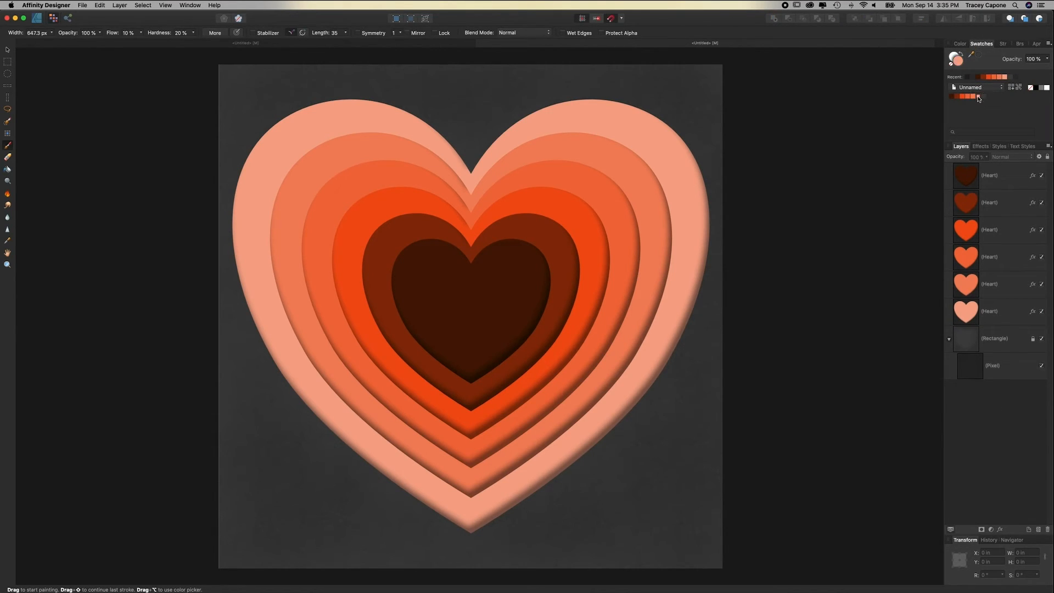
click(959, 44)
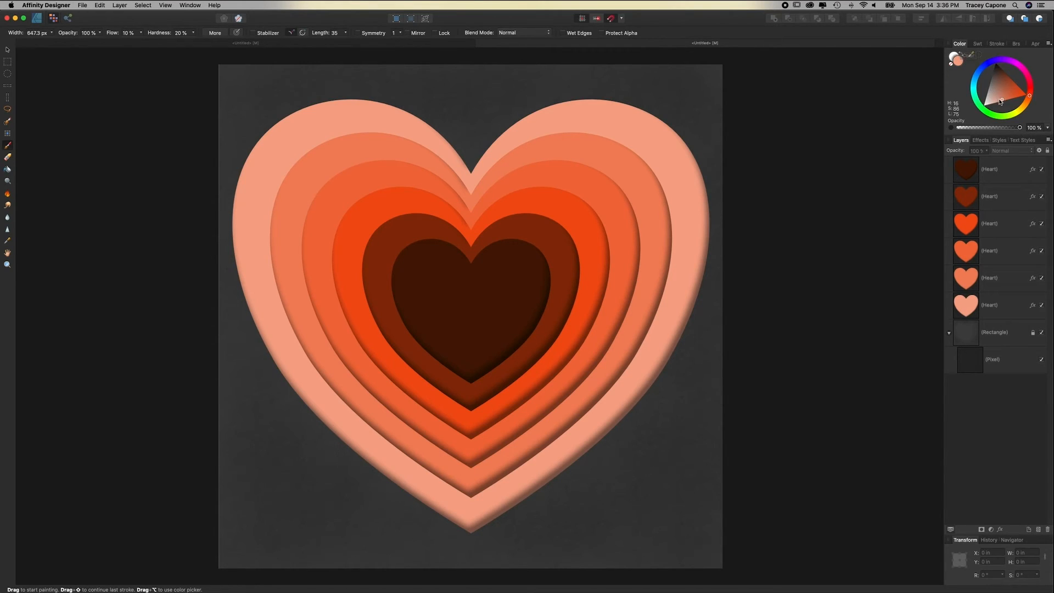
drag(1002, 103, 1009, 100)
Step: Paint the deeper salmon texture all around the outermost heart on a new pixel layer nested inside it
click(1004, 307)
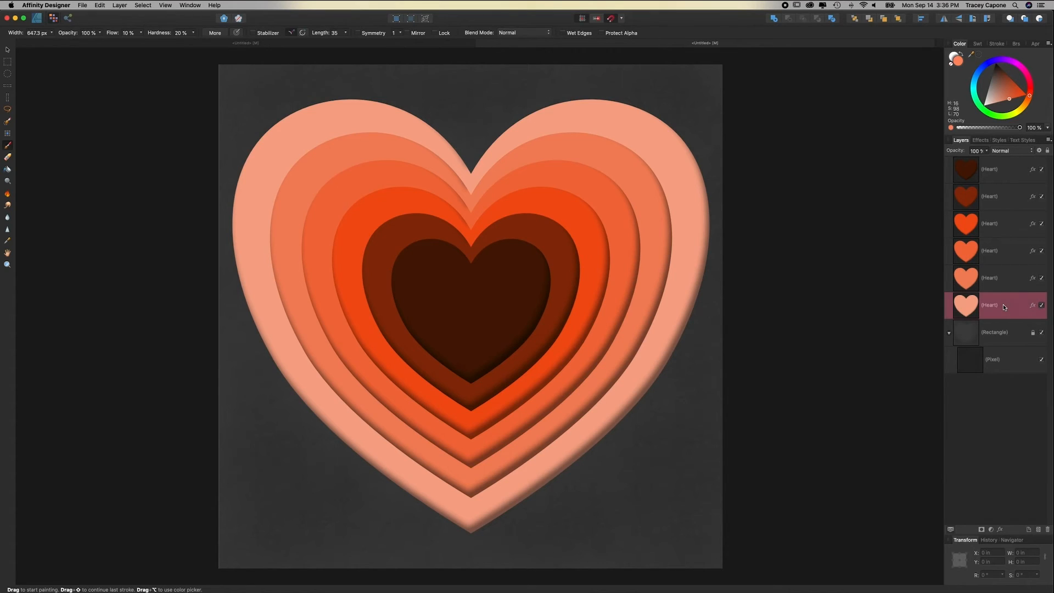
drag(670, 146, 667, 169)
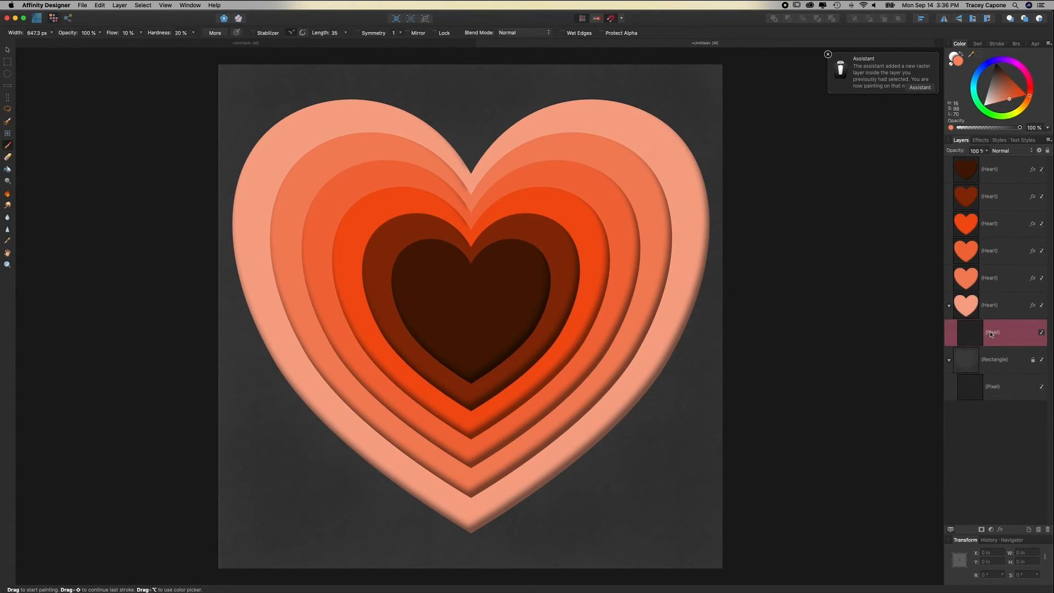
mouse_move(658, 126)
mouse_down()
mouse_move(663, 156)
mouse_move(674, 143)
mouse_move(642, 151)
mouse_move(672, 192)
mouse_move(701, 191)
mouse_move(688, 188)
mouse_move(660, 243)
mouse_move(667, 341)
mouse_move(675, 334)
mouse_move(648, 334)
mouse_move(628, 399)
mouse_up()
scroll(711, 234, up, 5)
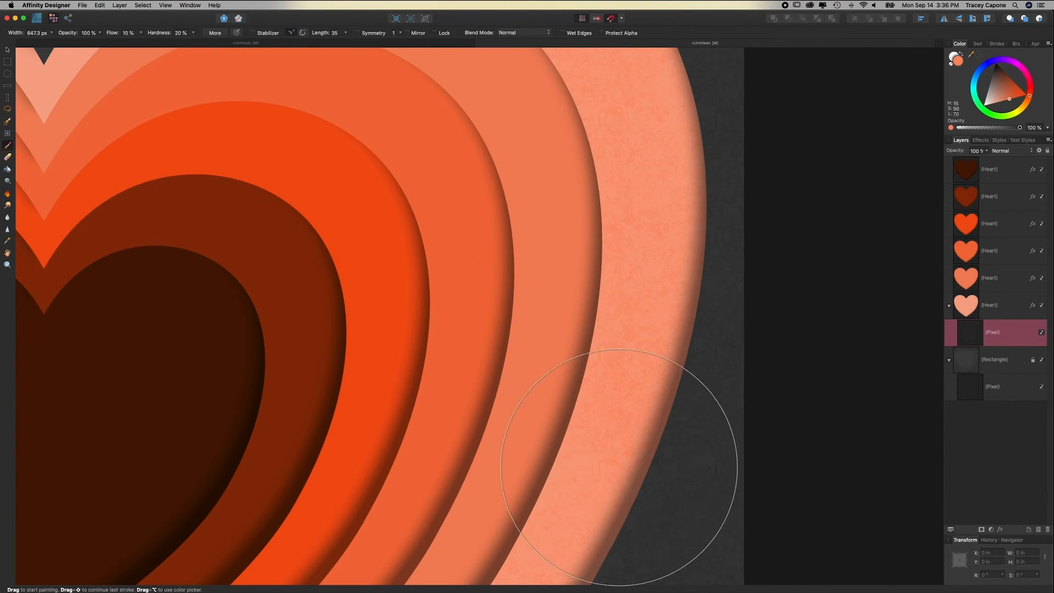
scroll(598, 472, down, 5)
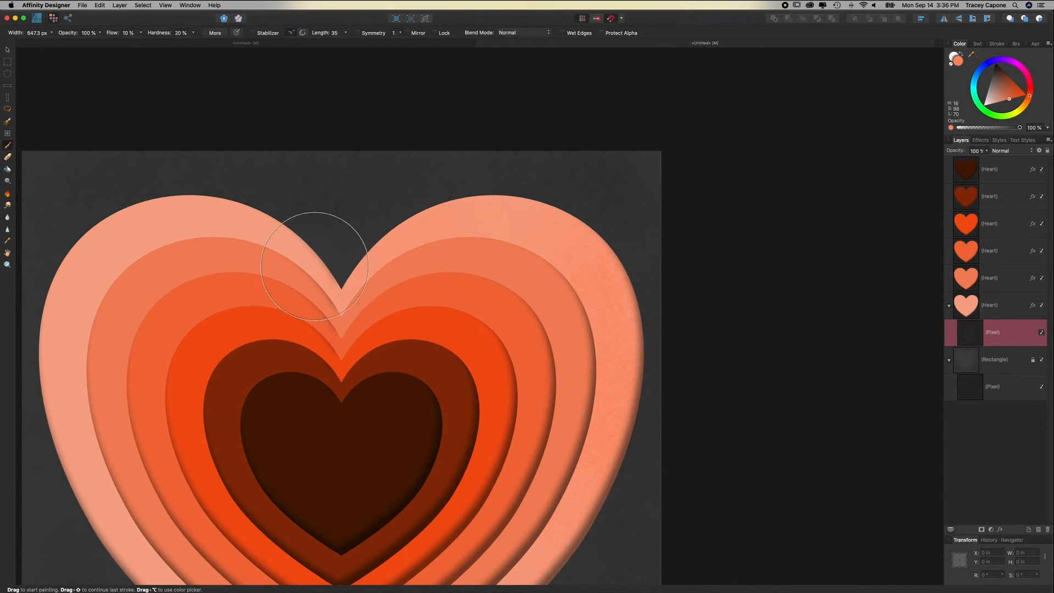
mouse_move(300, 253)
mouse_down()
mouse_move(247, 209)
mouse_move(200, 205)
mouse_move(121, 225)
mouse_move(132, 255)
mouse_move(121, 248)
mouse_move(54, 298)
mouse_move(88, 303)
mouse_up()
key(super+0)
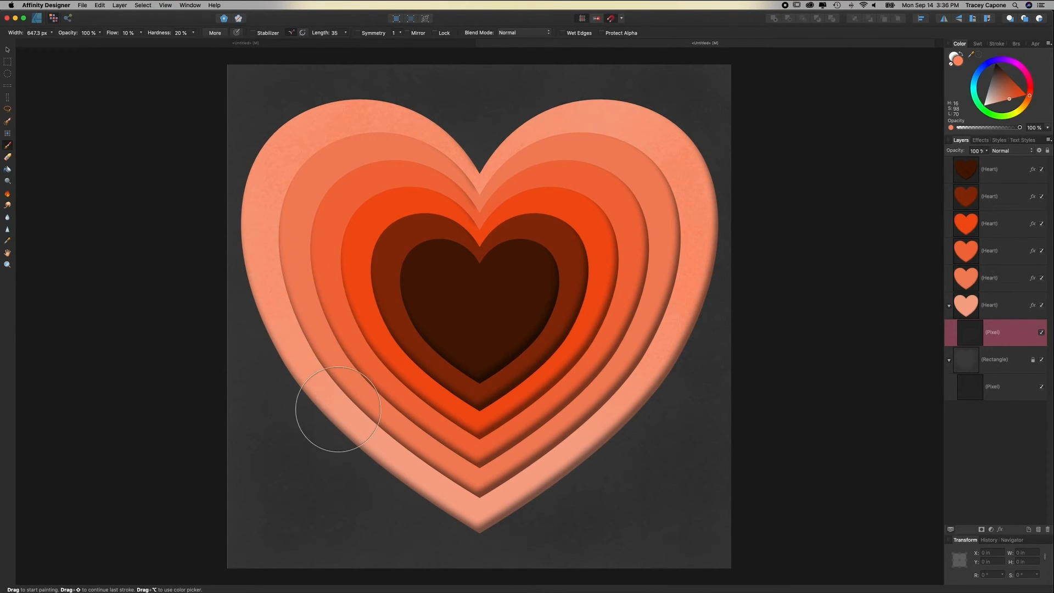
mouse_move(403, 446)
mouse_down()
mouse_move(476, 487)
mouse_move(613, 396)
mouse_move(680, 379)
mouse_move(583, 446)
mouse_up()
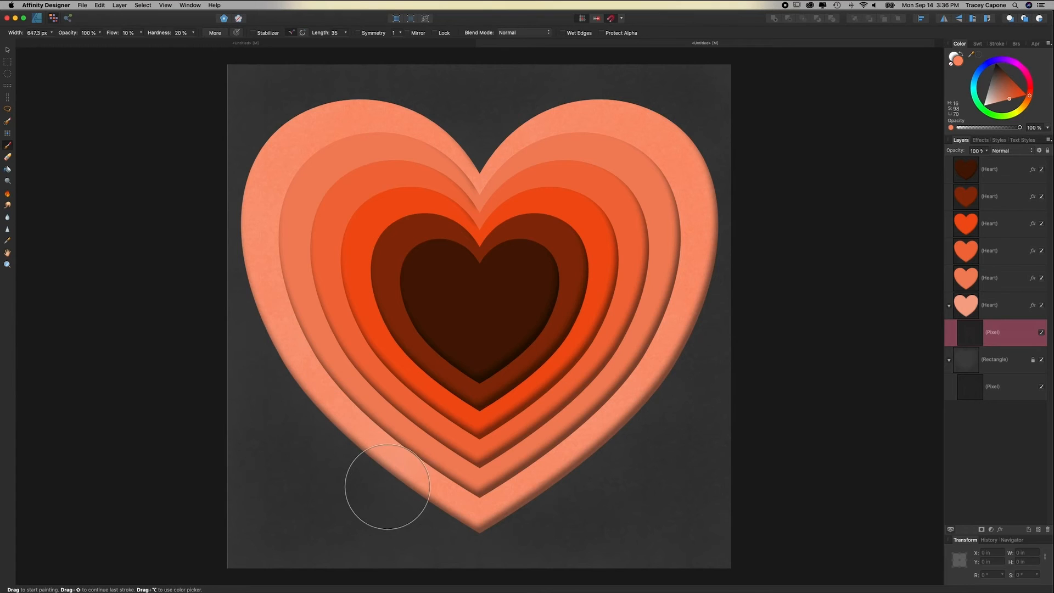
mouse_move(397, 483)
mouse_down()
mouse_move(575, 395)
mouse_move(779, 329)
mouse_up()
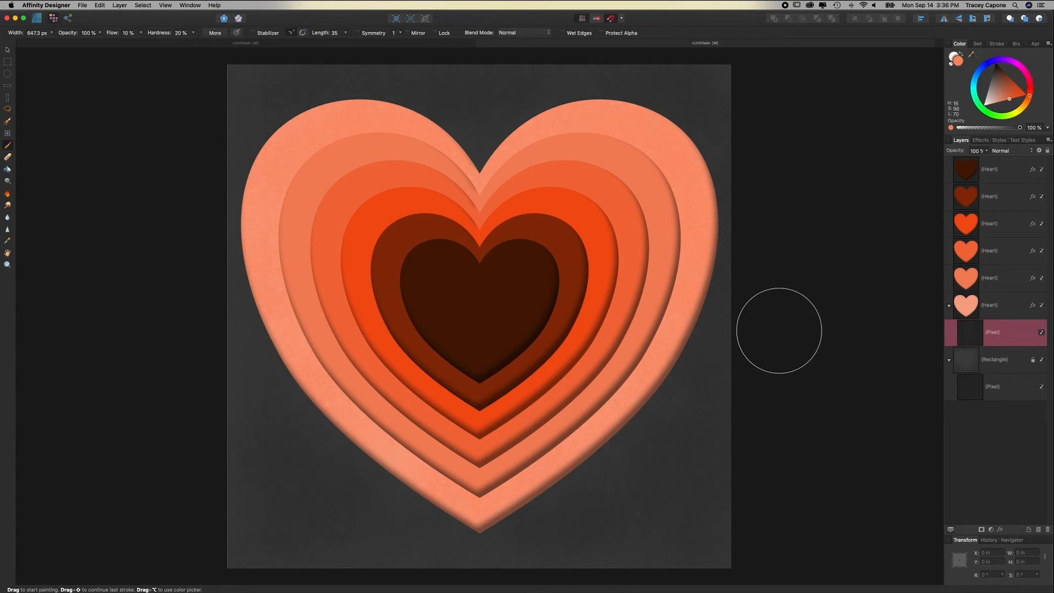
Step: Set the outermost heart's texture layer to Multiply at 45% opacity
click(1011, 149)
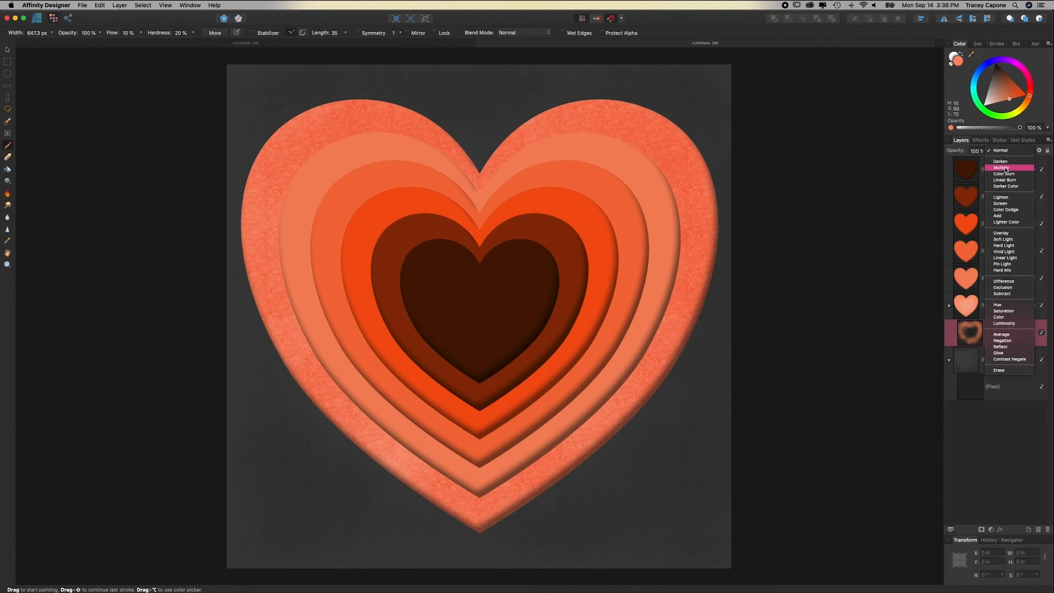
click(1006, 168)
click(986, 151)
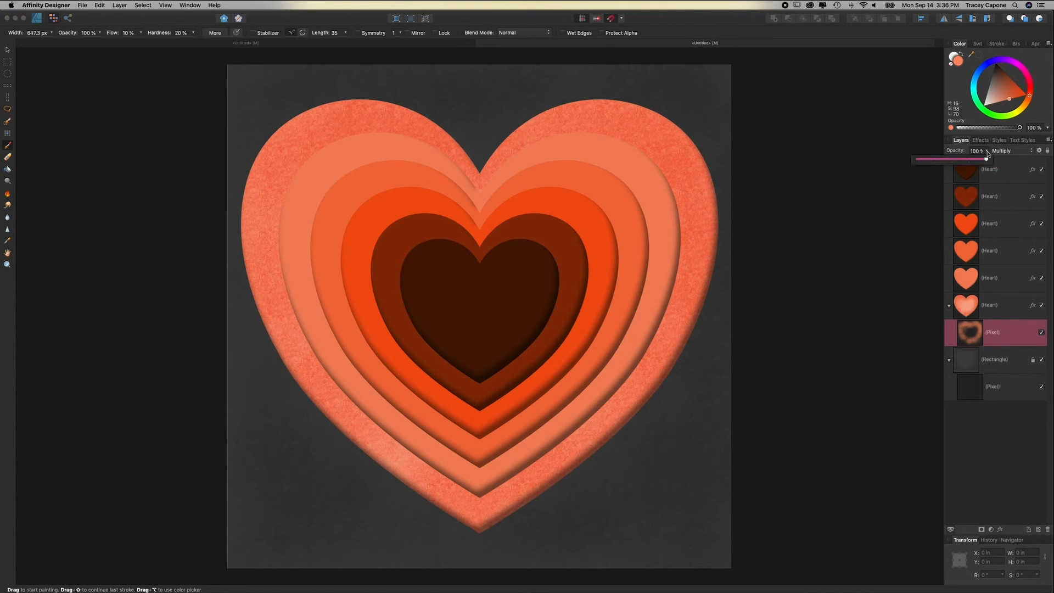
drag(986, 161, 949, 161)
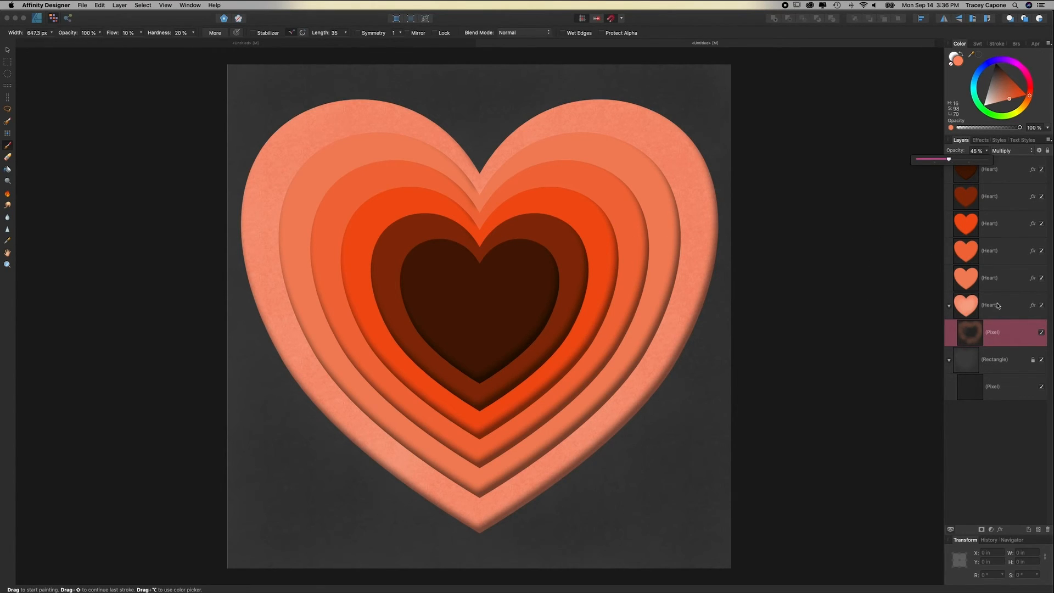
Step: Paint texture inside the second-largest heart using a more saturated version of the palette's light orange
click(977, 45)
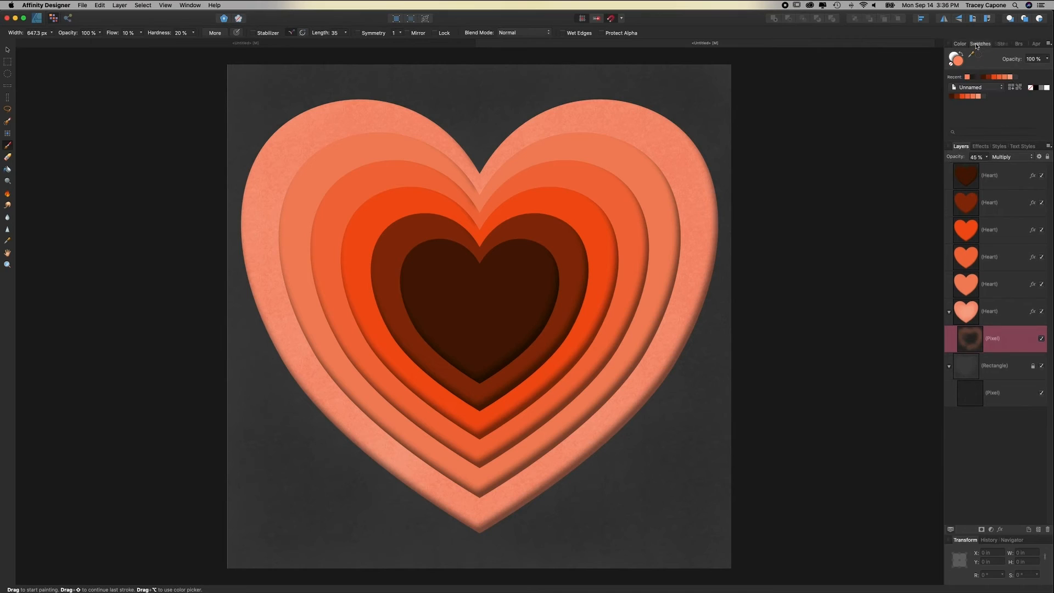
click(961, 43)
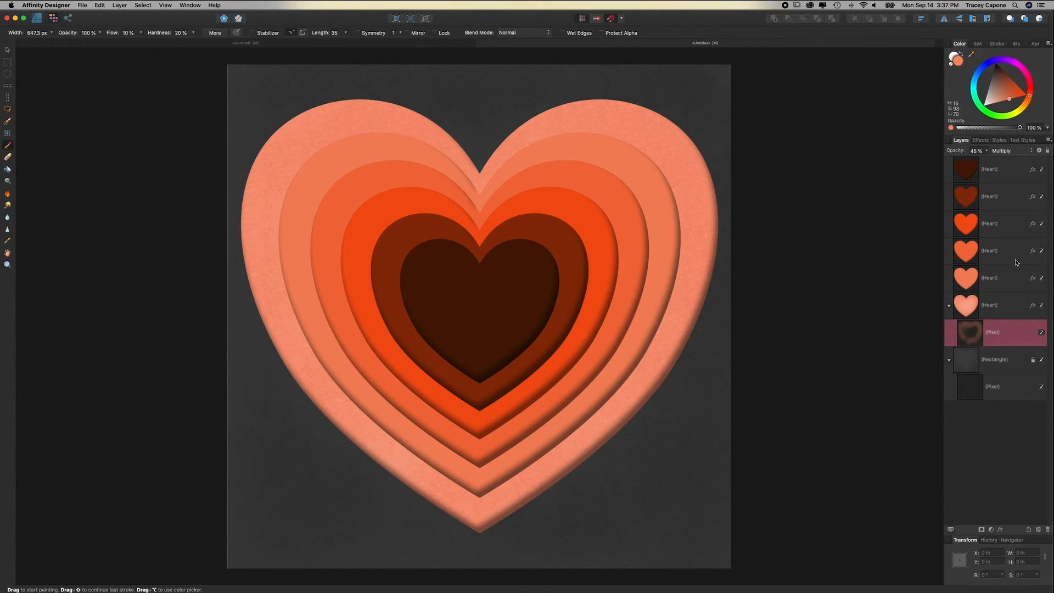
click(1009, 286)
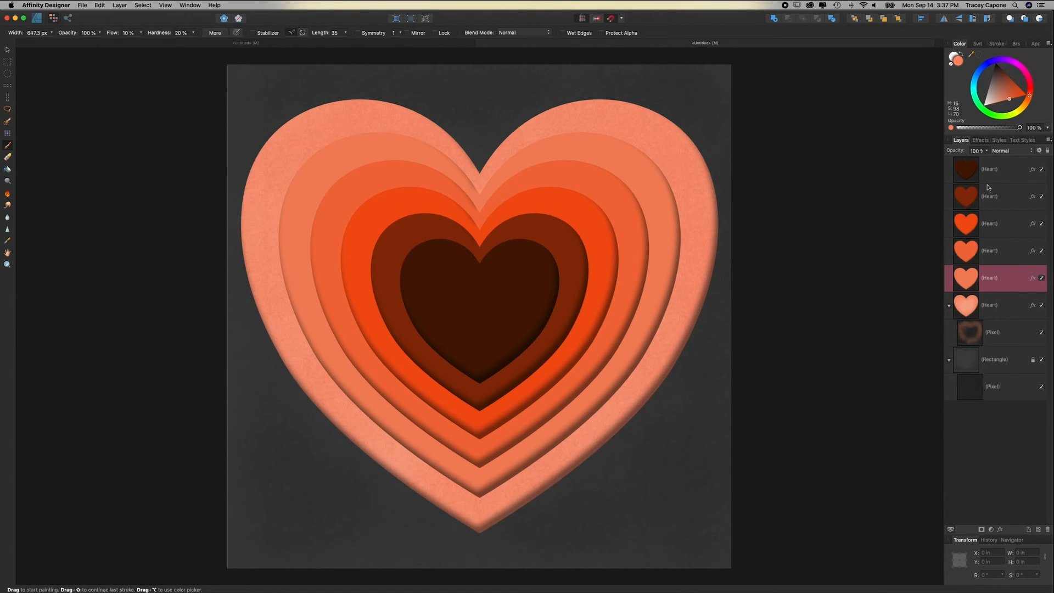
click(977, 44)
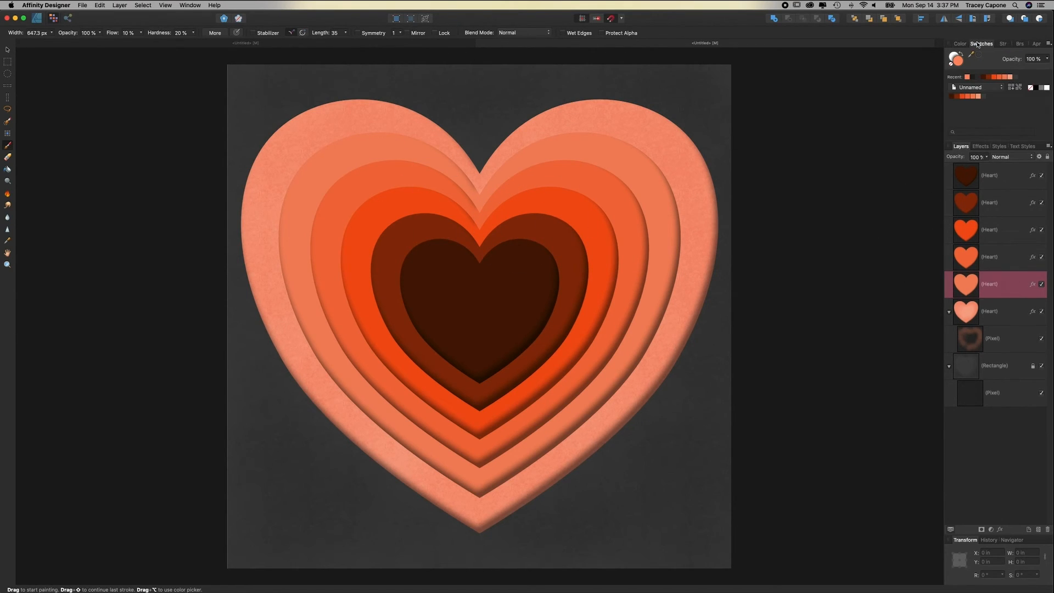
click(972, 96)
click(960, 44)
click(1016, 97)
mouse_move(631, 233)
mouse_down()
mouse_move(630, 291)
mouse_move(586, 155)
mouse_move(311, 247)
mouse_move(568, 463)
mouse_up()
Step: Set the second-largest heart's texture layer to Multiply and reduce its opacity
click(1011, 150)
click(1006, 167)
click(986, 151)
drag(986, 160, 951, 160)
Step: Paint texture inside the third-largest heart with a more saturated palette orange
click(977, 44)
click(975, 95)
click(960, 44)
click(1017, 95)
click(1002, 254)
mouse_move(617, 206)
mouse_down()
mouse_move(629, 227)
mouse_move(592, 329)
mouse_move(514, 441)
mouse_move(593, 181)
mouse_move(369, 181)
mouse_move(424, 426)
mouse_move(680, 357)
mouse_up()
Step: Set the third-largest heart's texture layer to Multiply at 39% opacity
click(1012, 150)
click(1005, 167)
click(986, 151)
drag(987, 159, 944, 159)
Step: Paint texture inside the bright red-orange heart with the reddish-brown palette swatch
click(977, 44)
click(962, 96)
click(959, 44)
click(977, 43)
click(956, 96)
click(999, 228)
mouse_move(576, 206)
mouse_down()
mouse_move(511, 393)
mouse_move(378, 211)
mouse_move(351, 251)
mouse_up()
Step: Set the red-orange heart's texture layer to Multiply and reduce its opacity
click(1011, 157)
click(1005, 179)
click(987, 157)
drag(986, 165, 942, 166)
Step: Paint texture inside the reddish-brown heart with the darkest brown palette swatch
click(951, 96)
click(996, 203)
mouse_move(549, 234)
mouse_down()
mouse_move(517, 357)
mouse_move(374, 271)
mouse_move(546, 234)
mouse_up()
Step: Set the reddish-brown heart's texture layer to Multiply and reduce its opacity
click(1011, 157)
click(1005, 178)
click(986, 157)
drag(987, 166, 945, 167)
Step: Paint texture inside the innermost heart with a very dark brown (H 17, S 100, L 9)
click(996, 175)
click(959, 43)
click(505, 297)
drag(1004, 72, 1001, 68)
drag(491, 310, 544, 289)
Step: Set the innermost heart's texture layer to Multiply at 50% opacity and clear the selection
click(1011, 150)
click(1006, 172)
click(986, 151)
drag(987, 159, 954, 159)
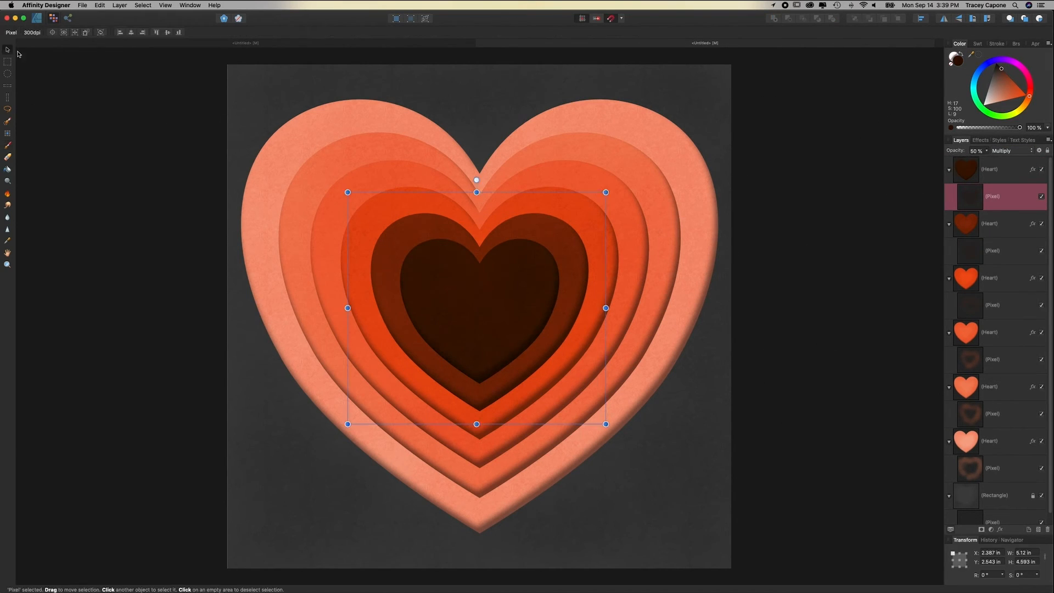
key(v)
click(133, 140)
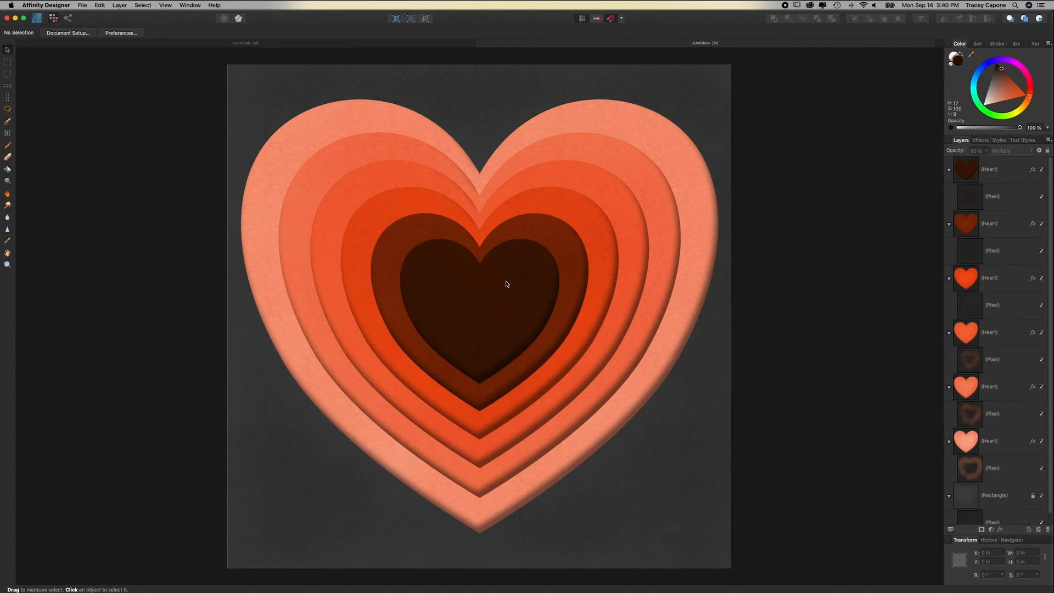
Step: Raise the opacity of the third-largest heart's texture layer to 44%
click(987, 332)
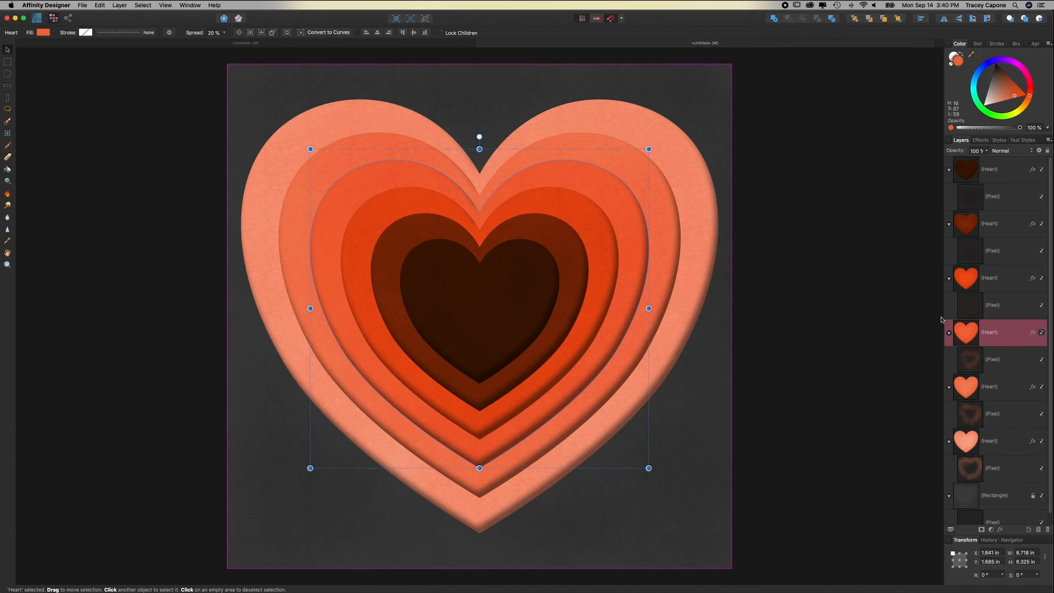
click(992, 359)
click(987, 151)
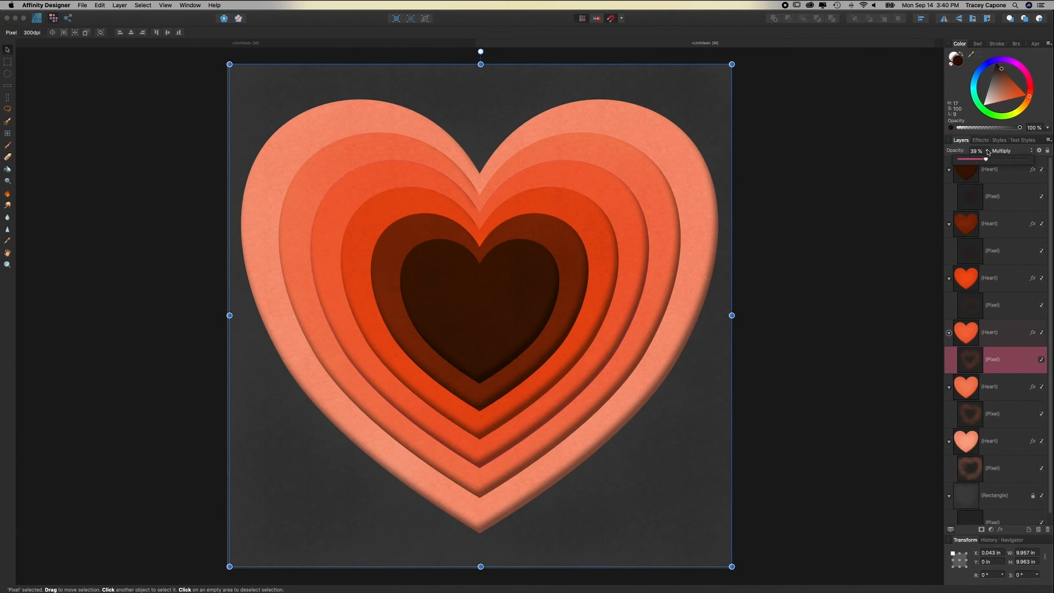
drag(986, 159, 990, 159)
click(772, 216)
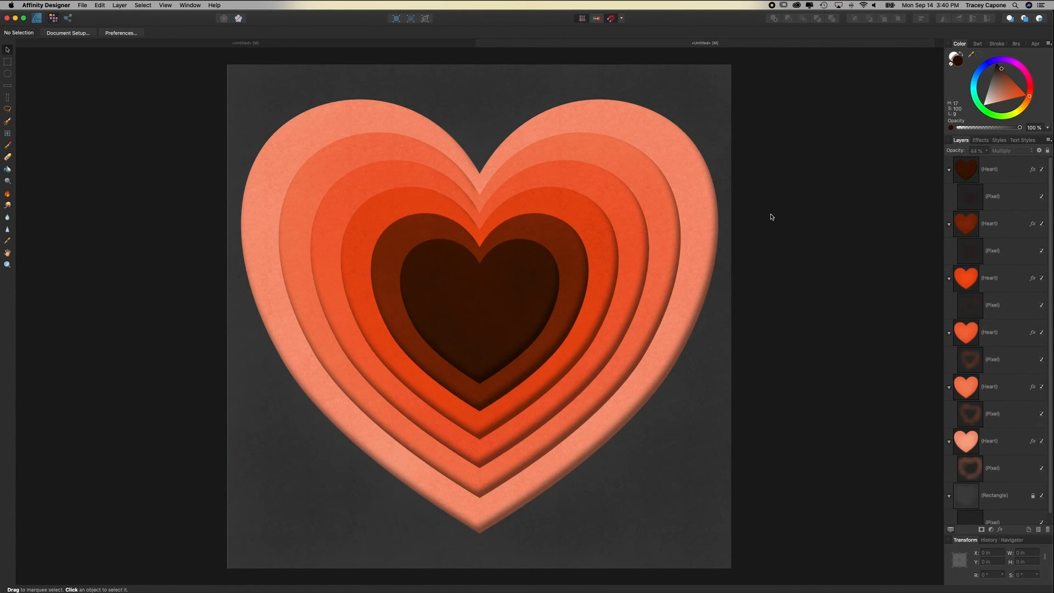
Step: Collapse all six heart layers so that their nested texture layers are hidden in the layer list
click(948, 169)
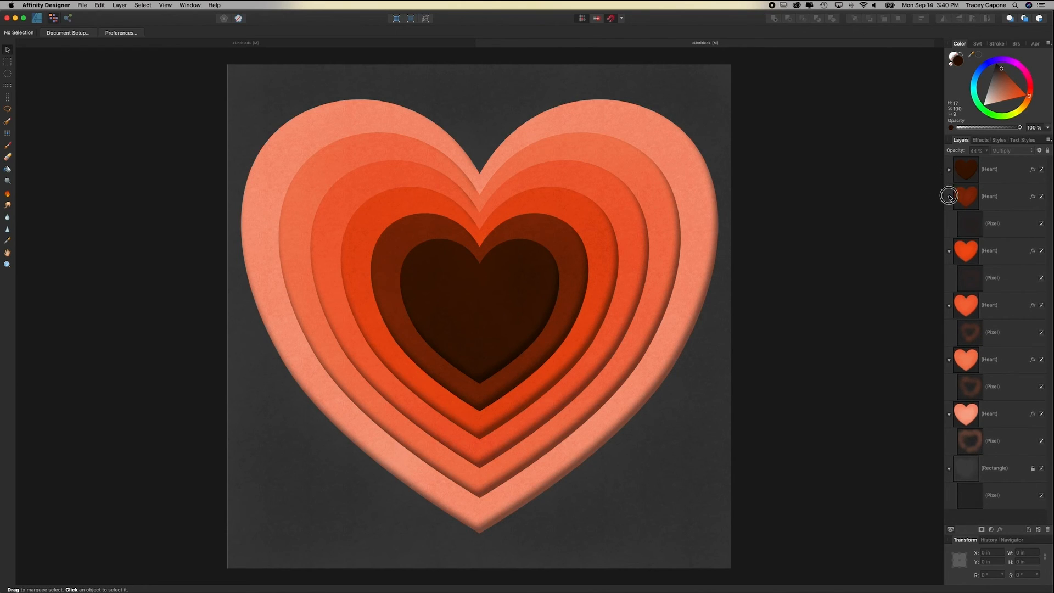
click(949, 196)
click(948, 223)
click(949, 251)
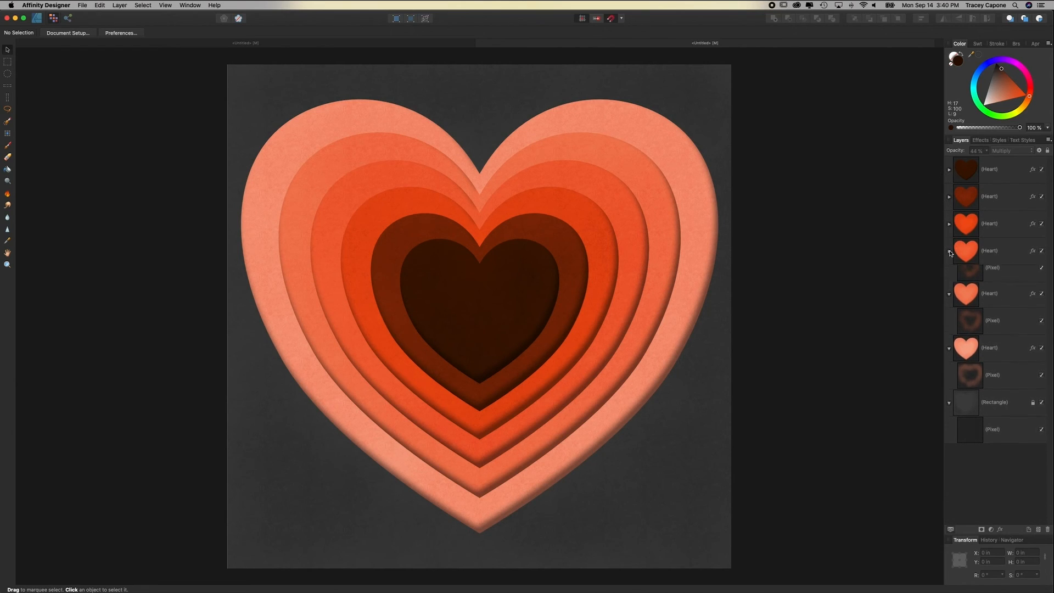
click(949, 279)
click(950, 305)
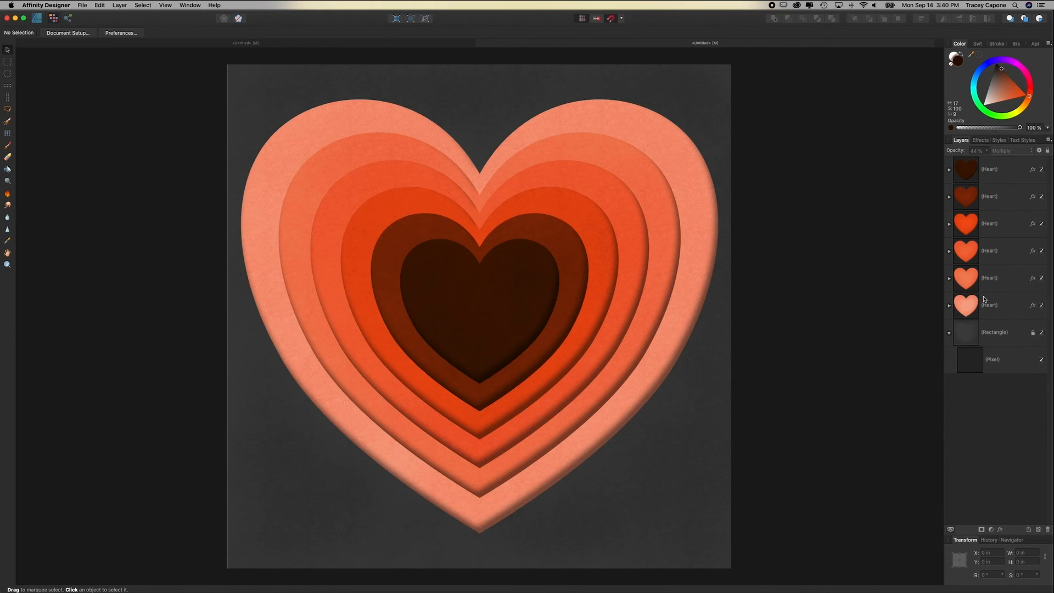
Step: Fine-tune the Inner Shadow offset and angle on all six hearts together and clear the selection
click(1006, 303)
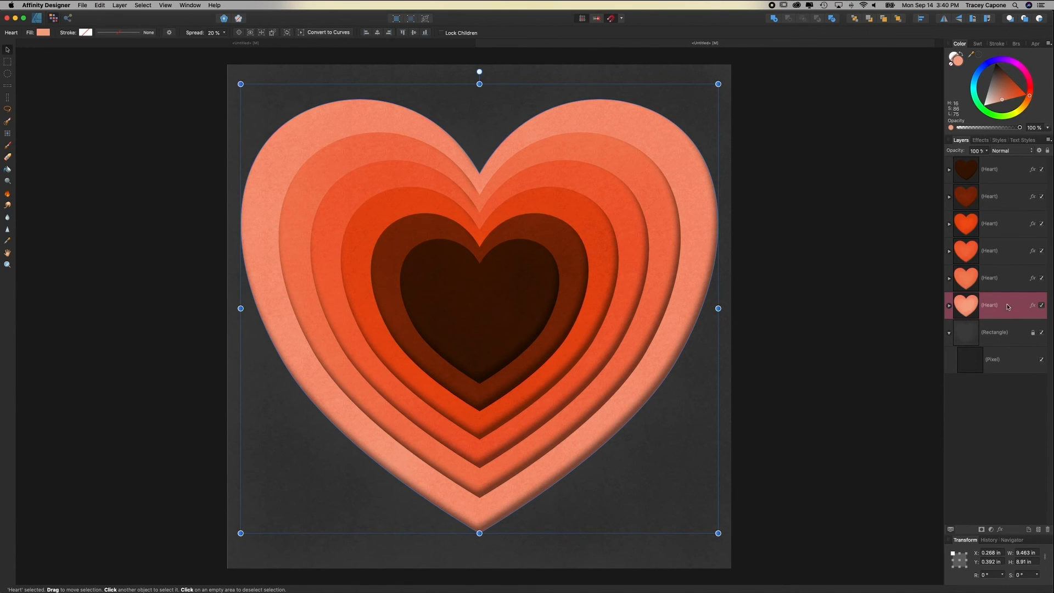
shift+click(1009, 167)
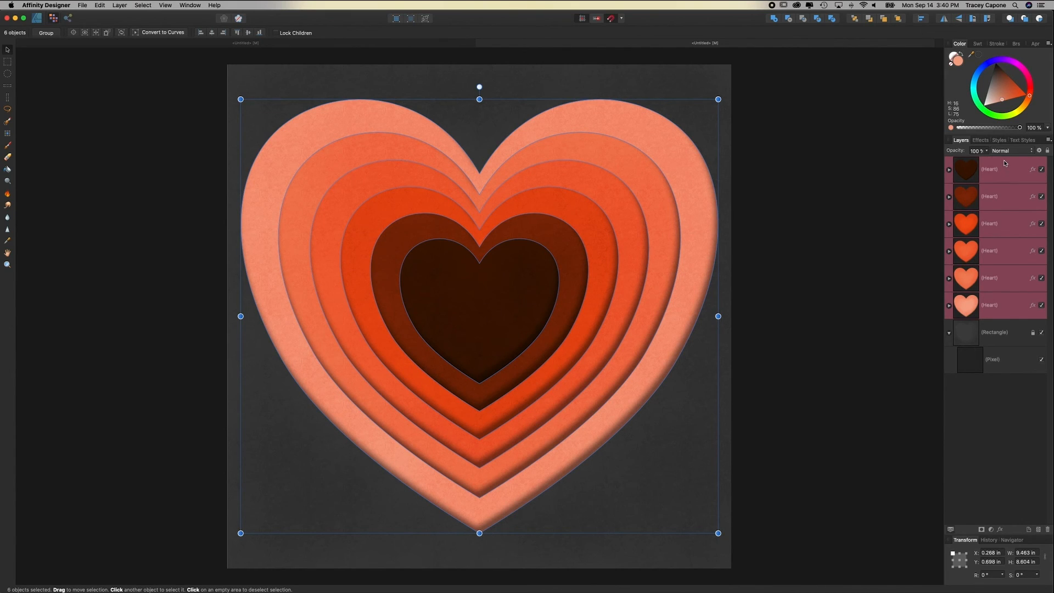
click(1000, 530)
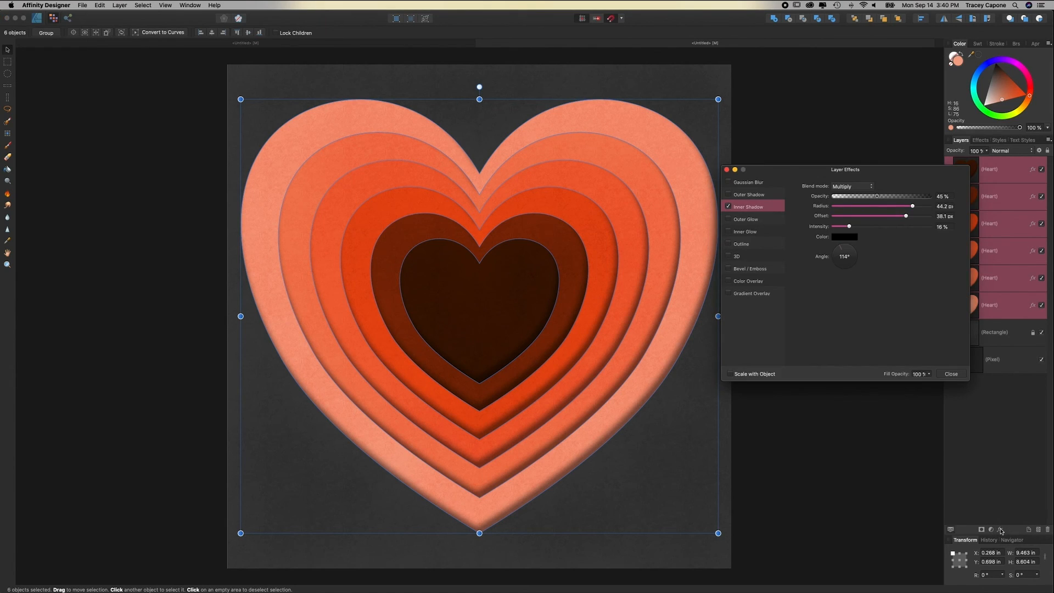
click(905, 215)
drag(905, 216, 909, 216)
drag(839, 245, 839, 248)
drag(908, 216, 902, 217)
click(950, 373)
click(848, 423)
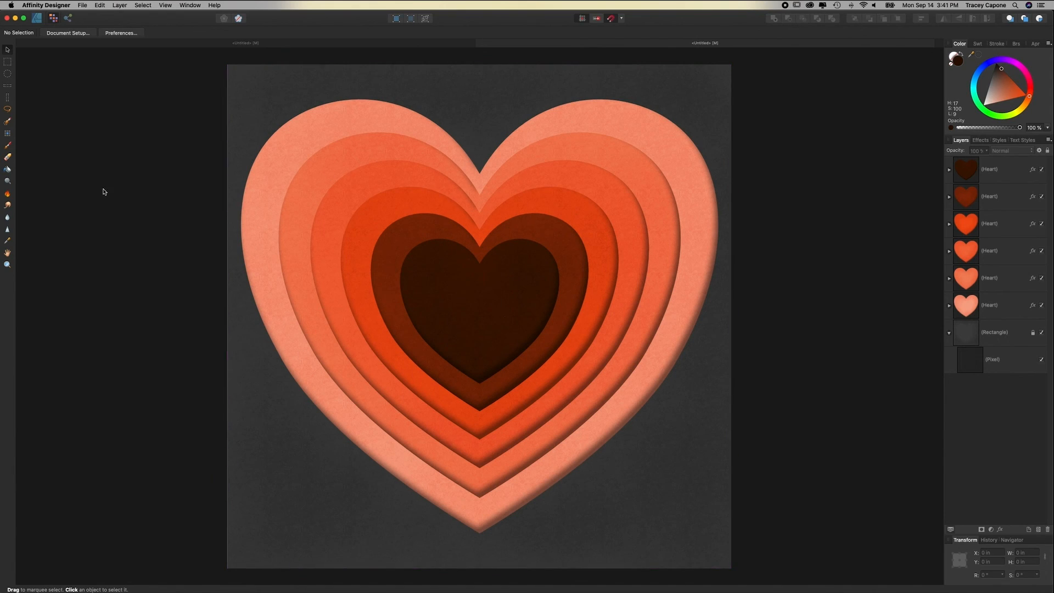
Step: Switch to the Designer Persona
click(36, 17)
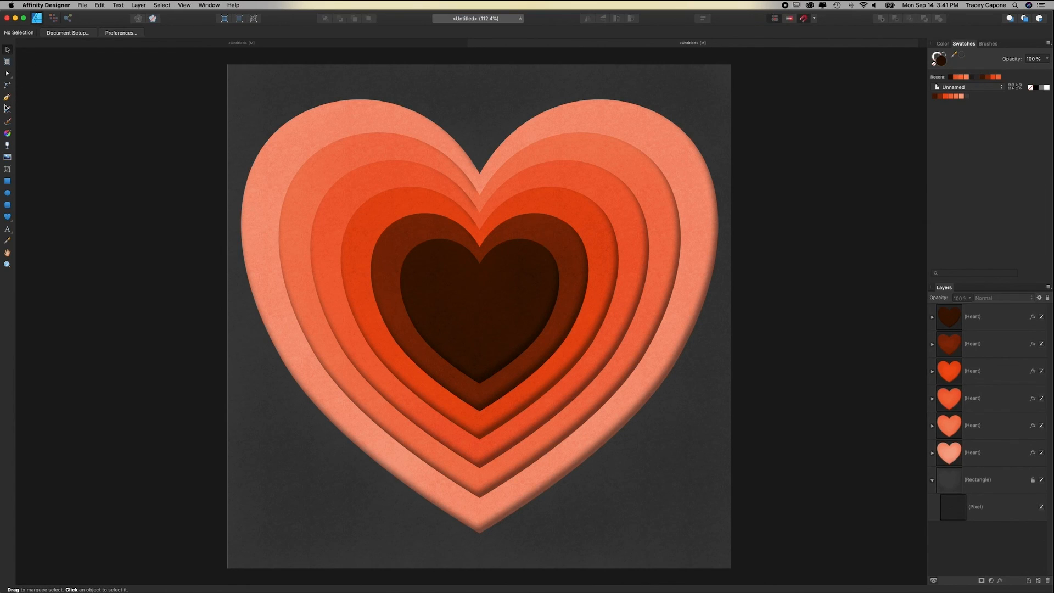